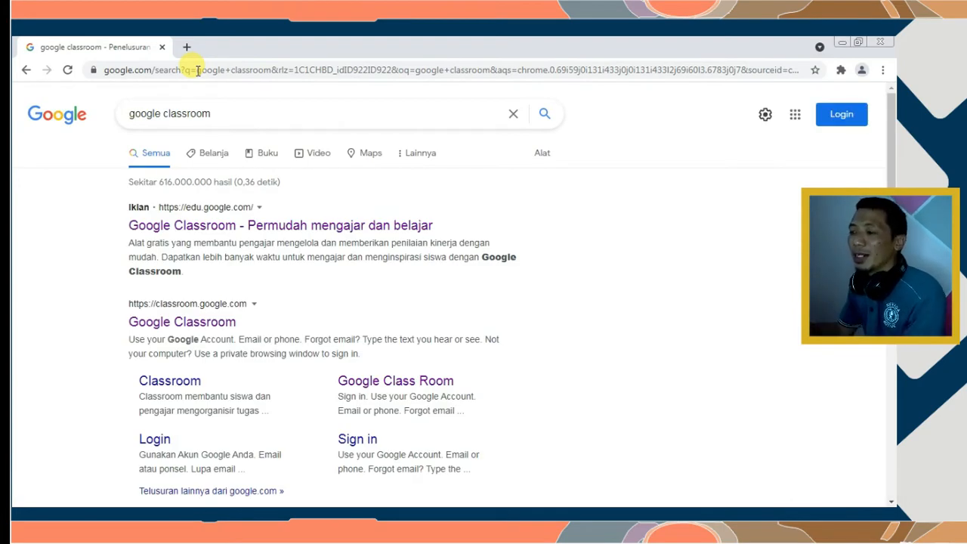
Open the 'Google Classroom' search result for classroom.google.com
scroll(209, 207, "down", 3)
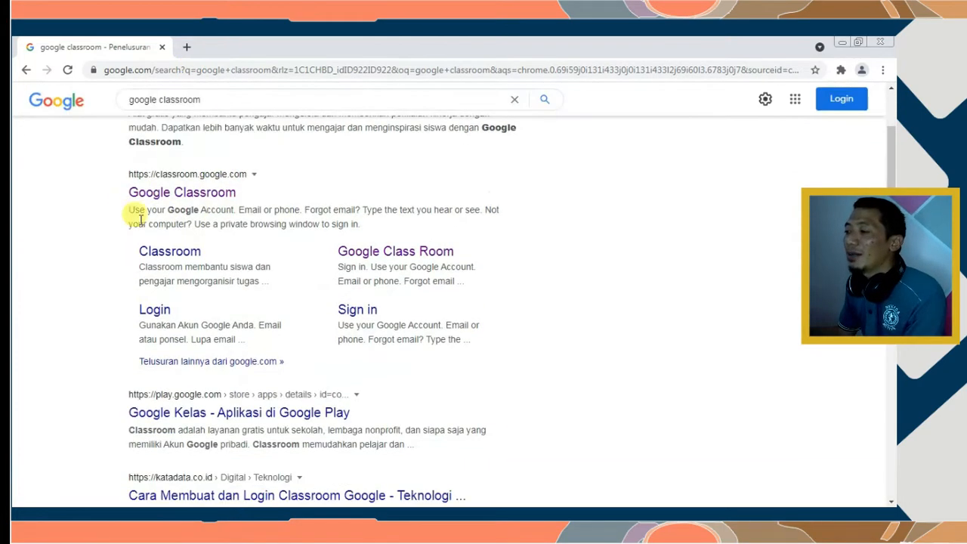
left_click(189, 194)
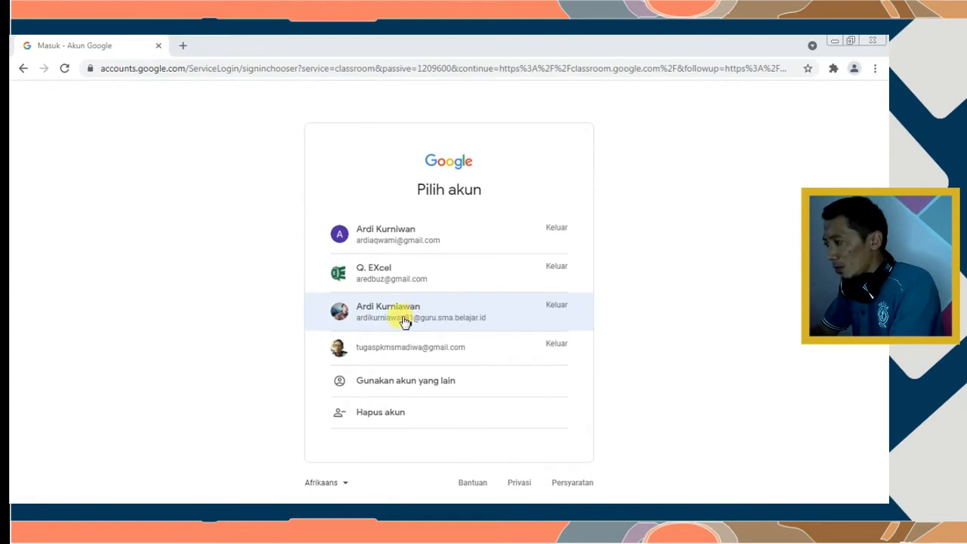
Sign in with the school teacher account, entering its password and choosing Berikutnya
left_click(403, 316)
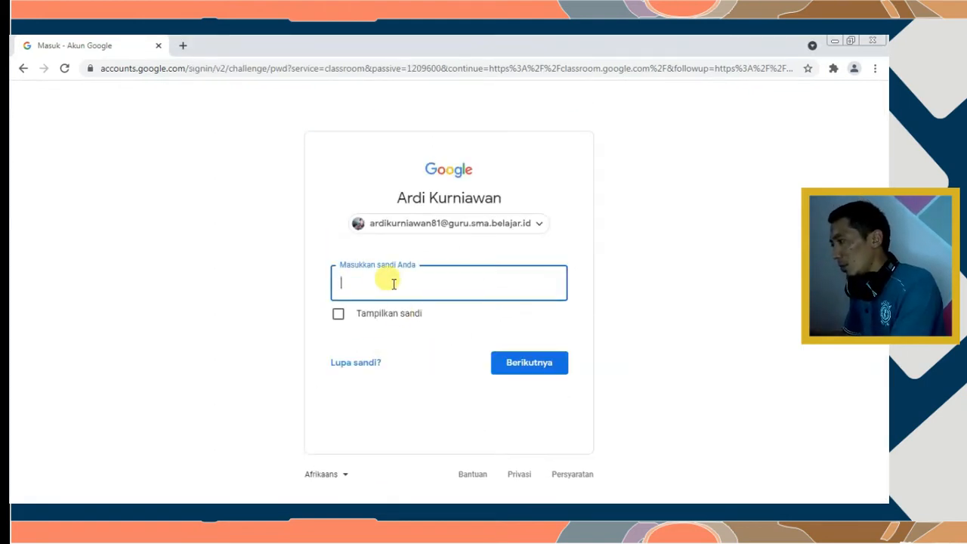
type("••")
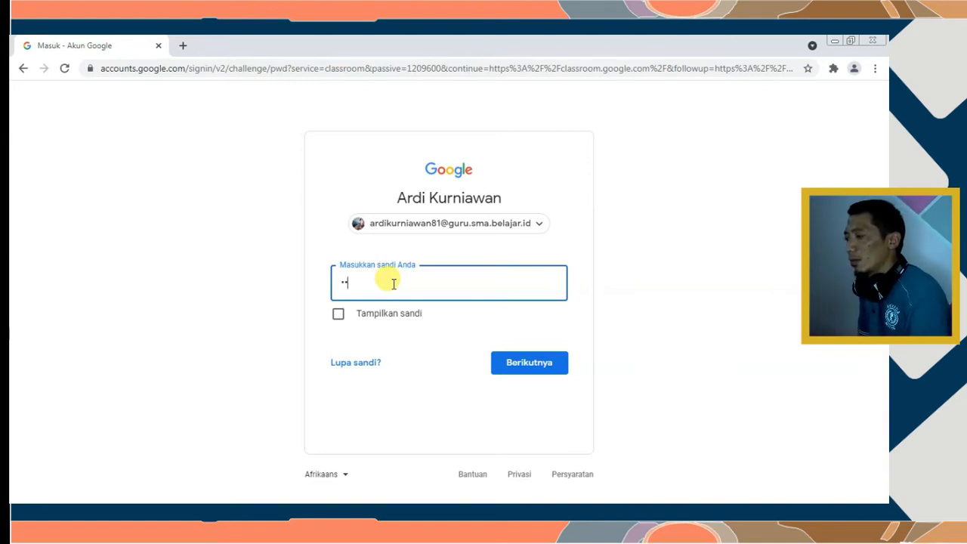
type("•••••")
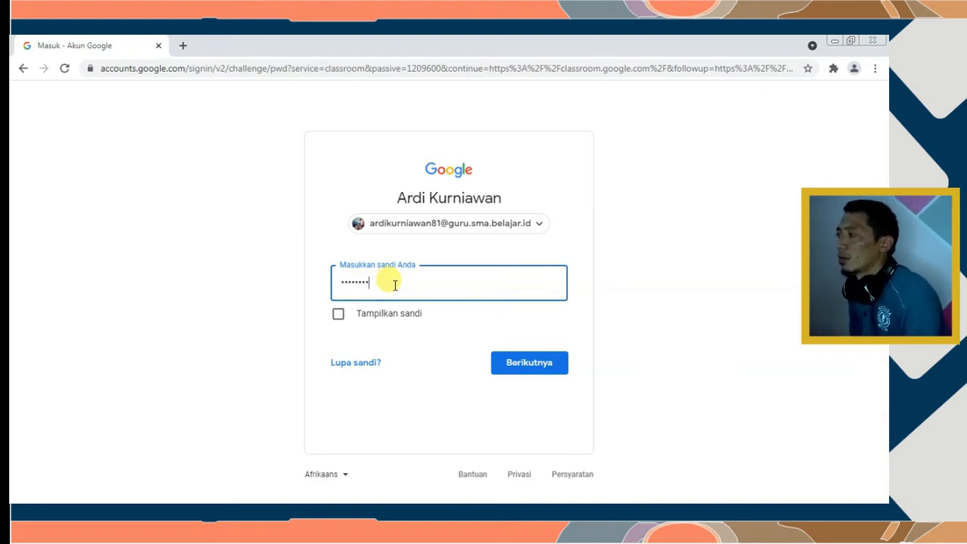
left_click(531, 362)
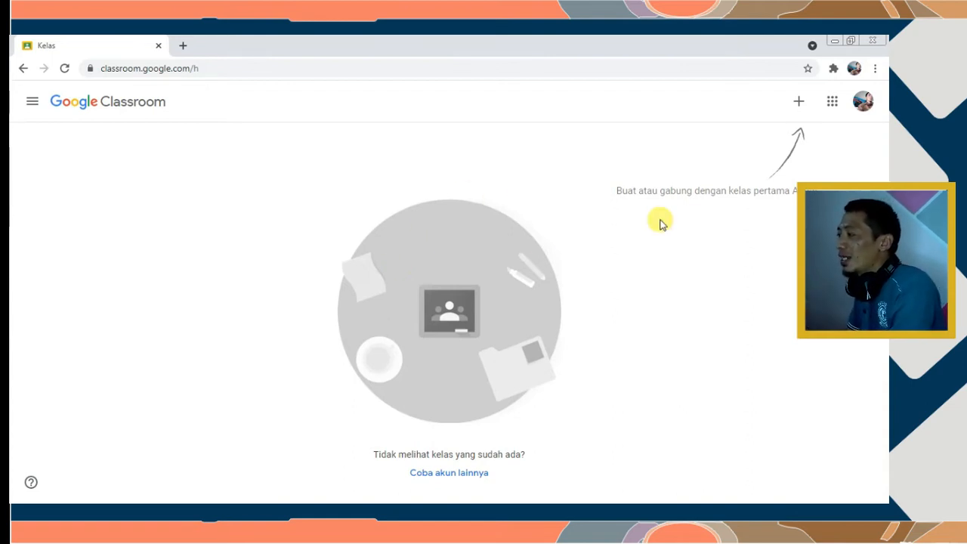
From the empty Classroom home, choose + then 'Buat kelas' to start a new class
left_click_drag(614, 190, 814, 186)
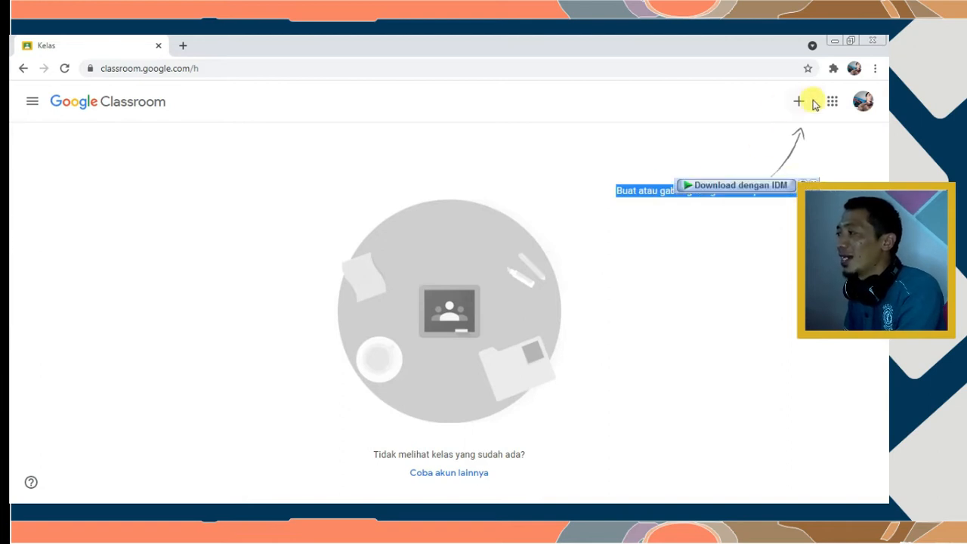
left_click(772, 117)
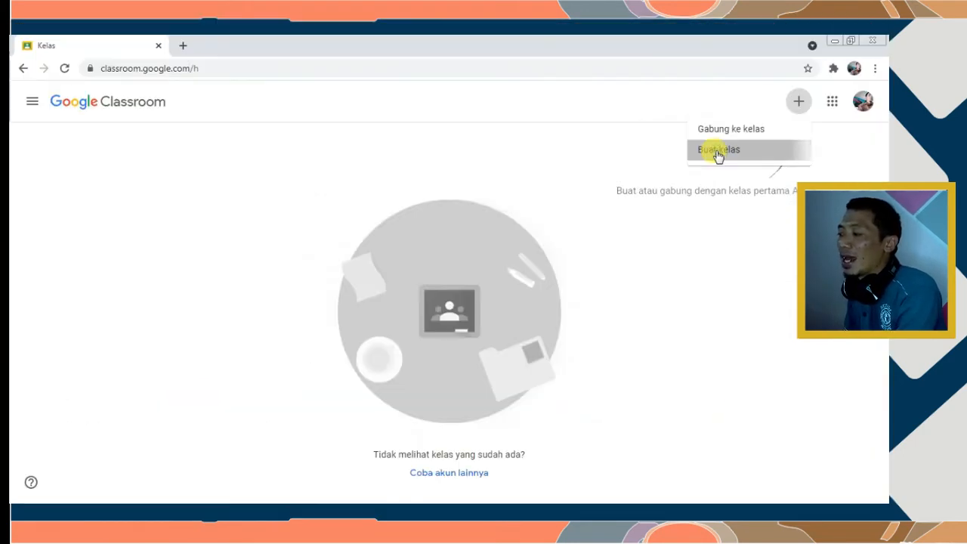
left_click(582, 266)
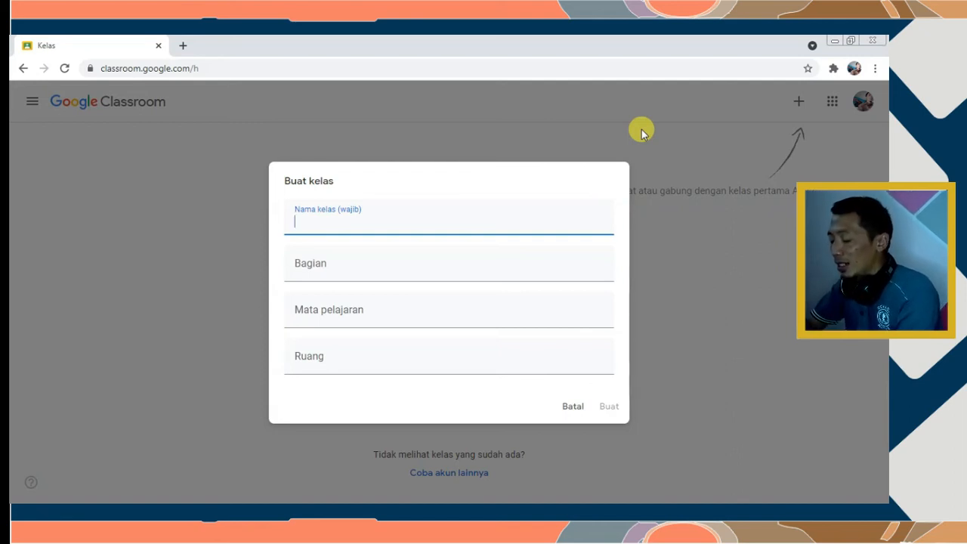
Create class 'X-Bahasa', section 'Senin, 07.00-07.45', subject Bahasa Indonesia, room 'A.102'
type("x")
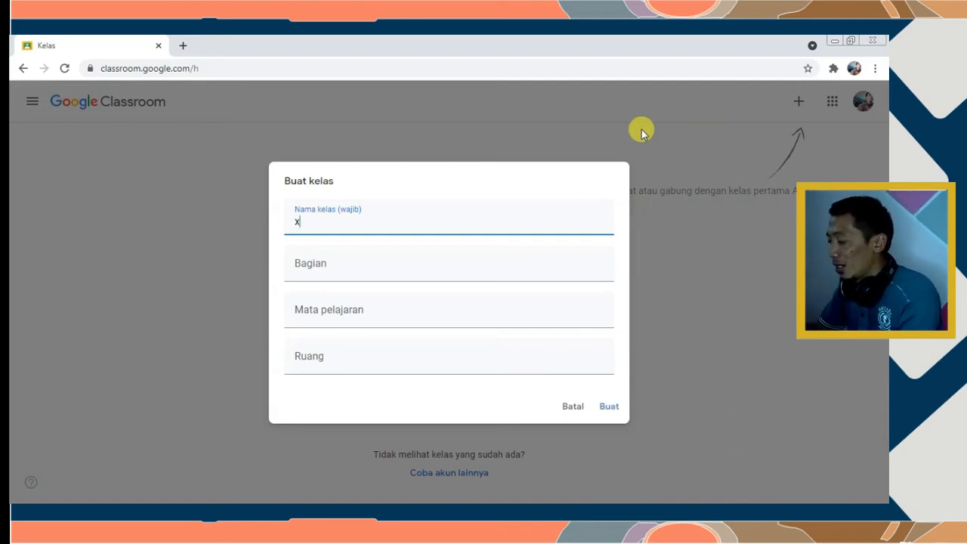
key("BackSpace")
type("X")
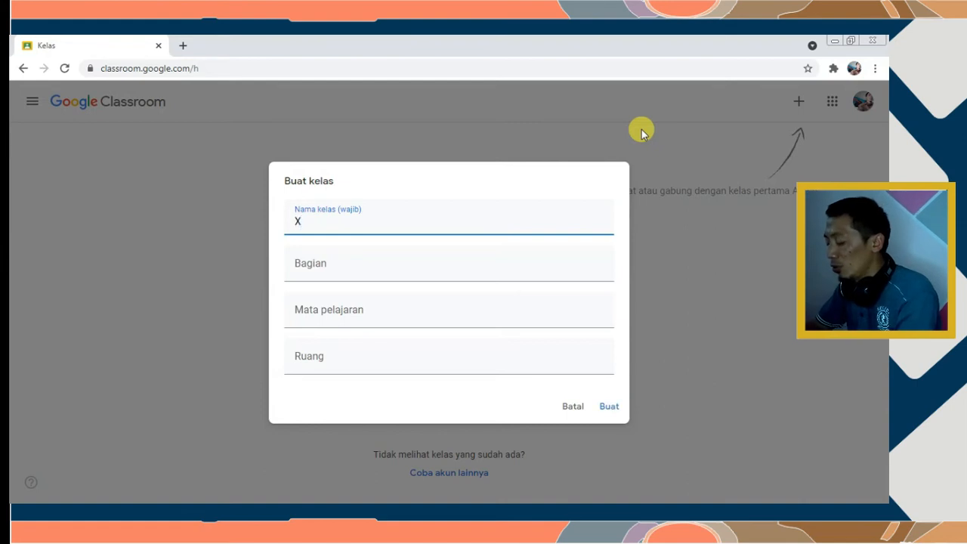
type("-Bahasa")
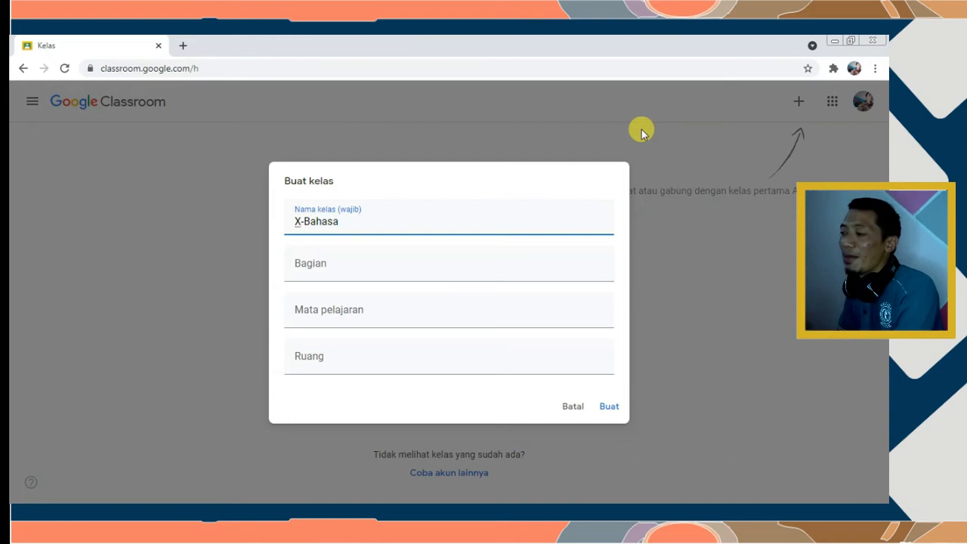
left_click(337, 262)
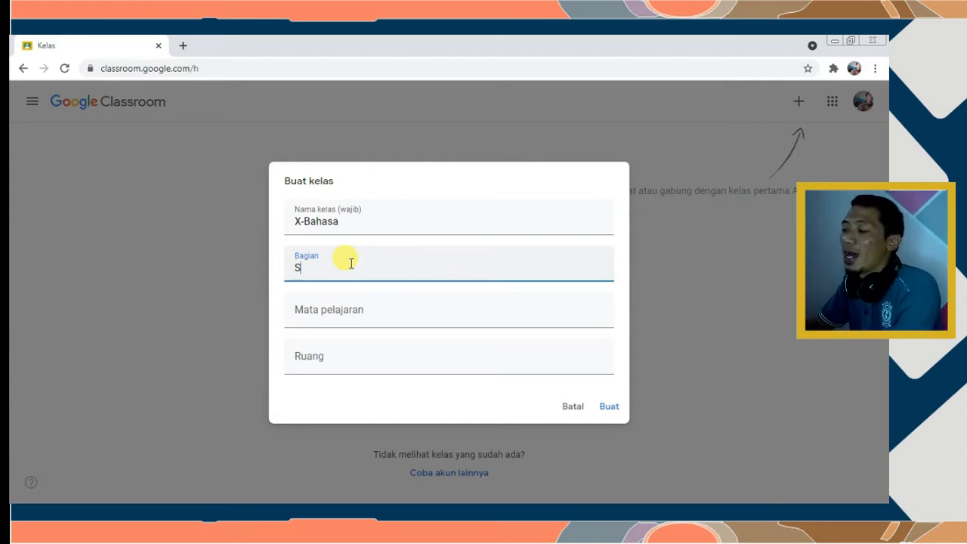
type("e")
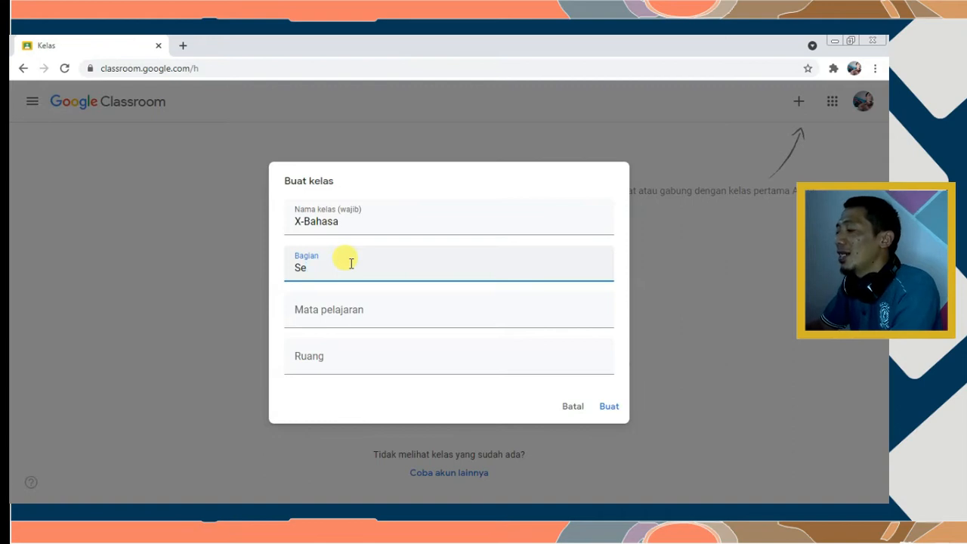
type("nin,")
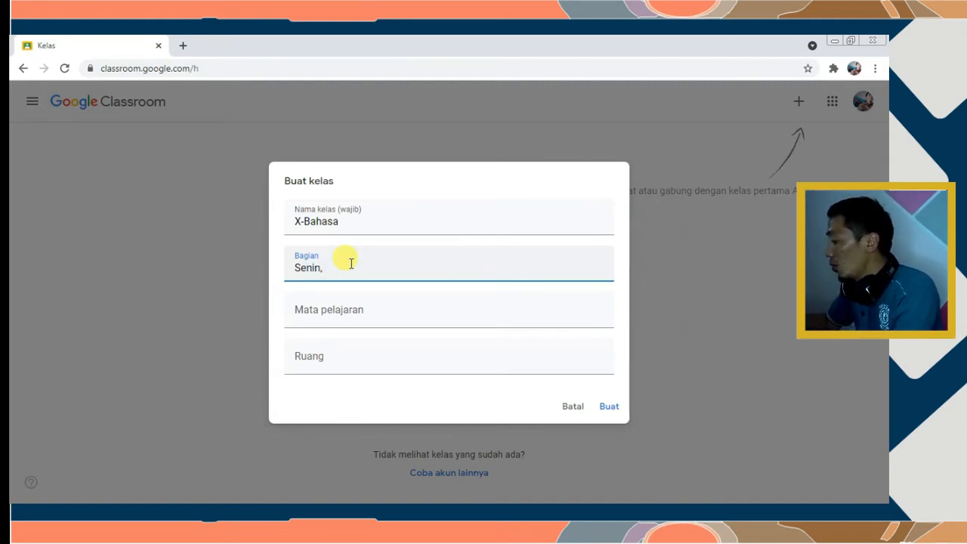
type(" 07.0")
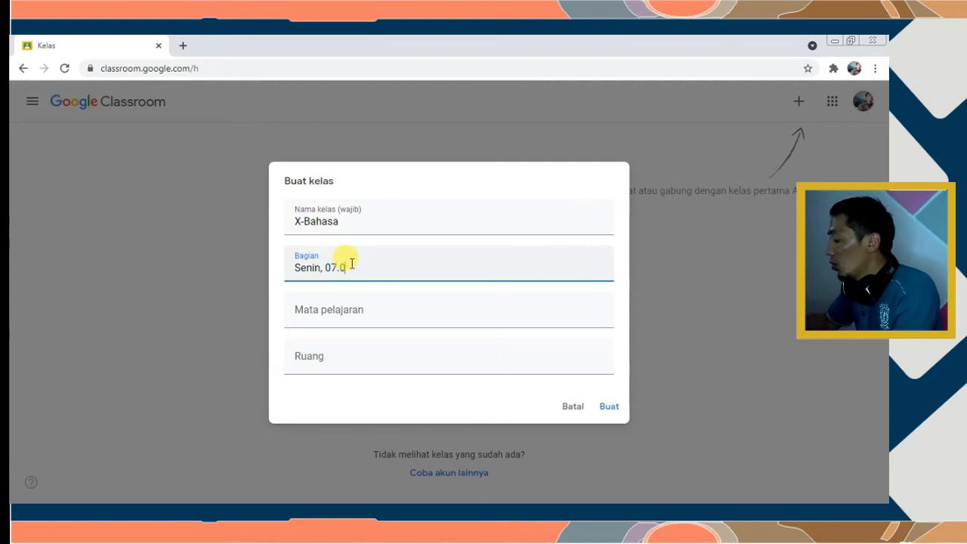
type("0-07.")
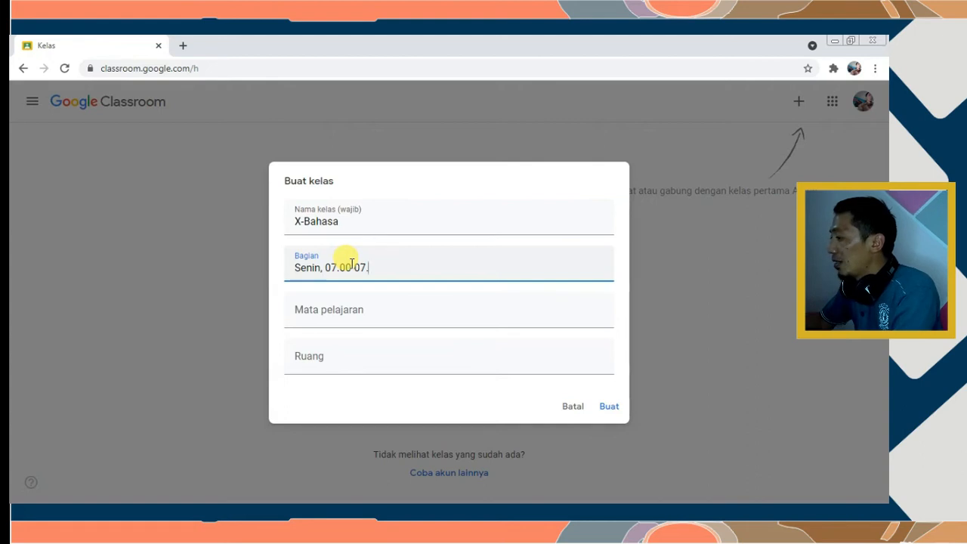
type("45")
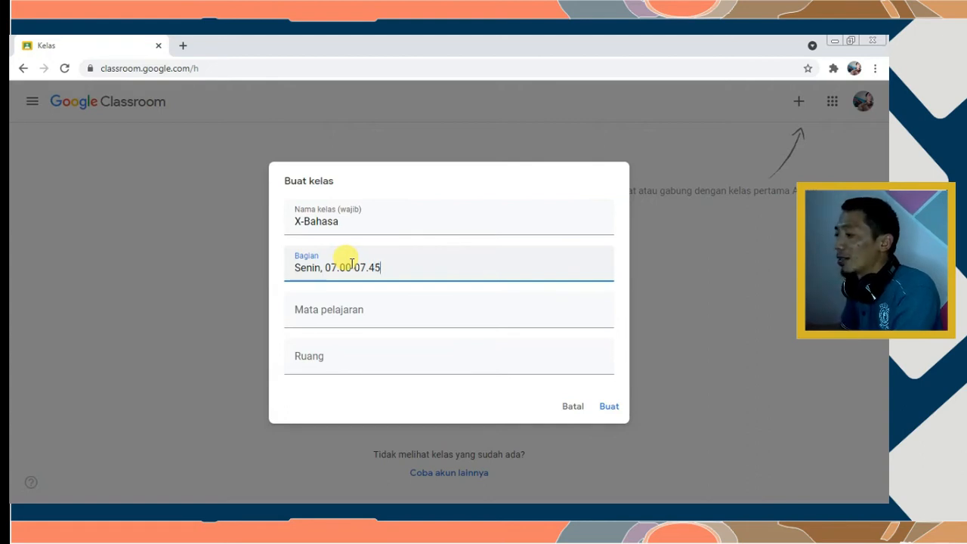
left_click(358, 311)
type("Bahasa Indonesia")
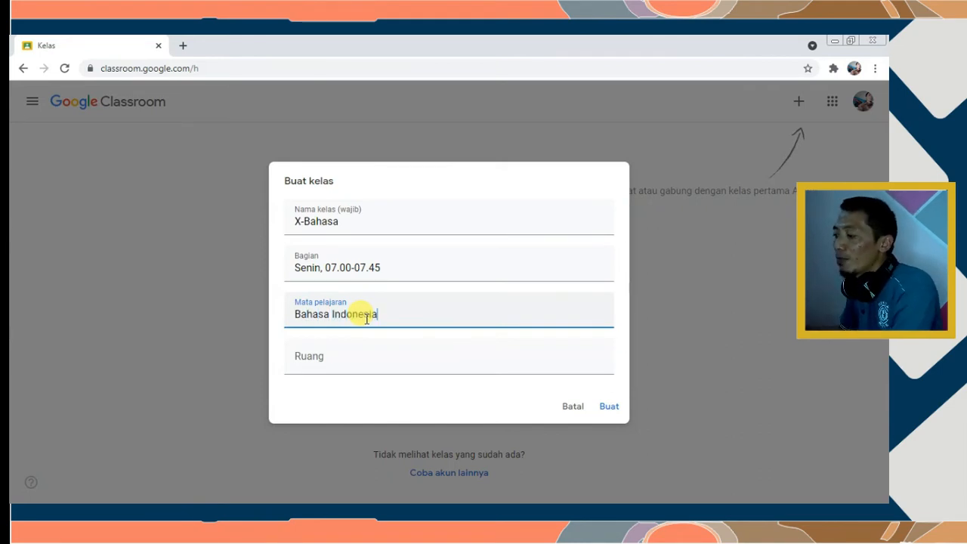
left_click(338, 350)
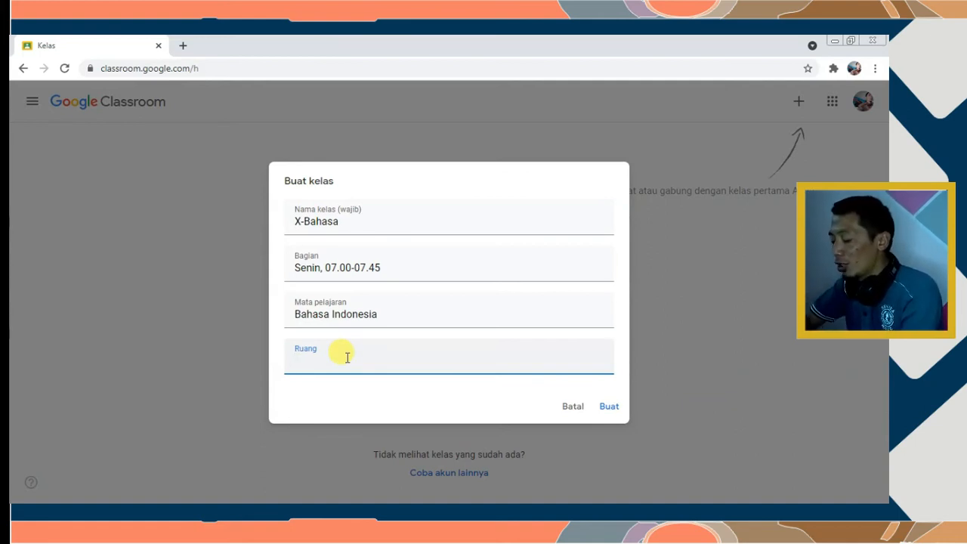
type("A.102")
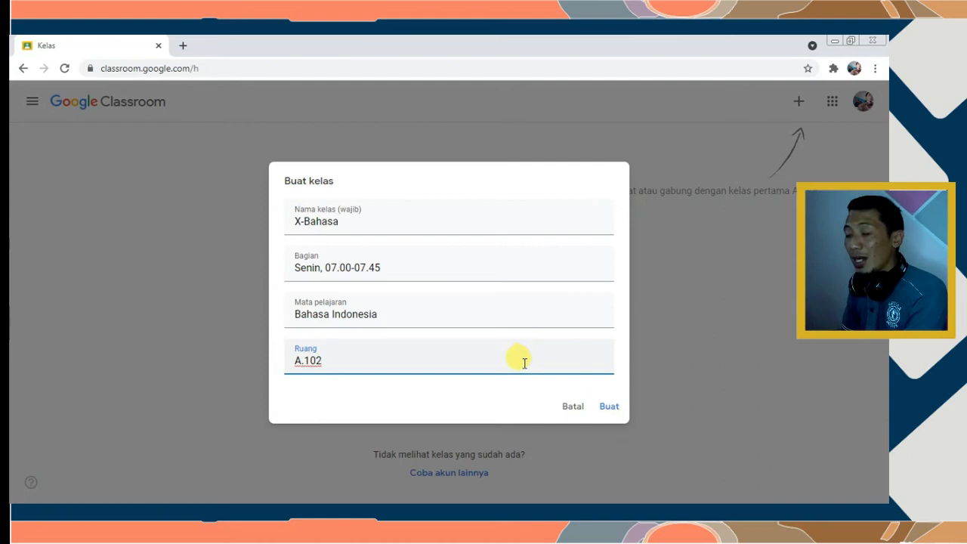
left_click(609, 406)
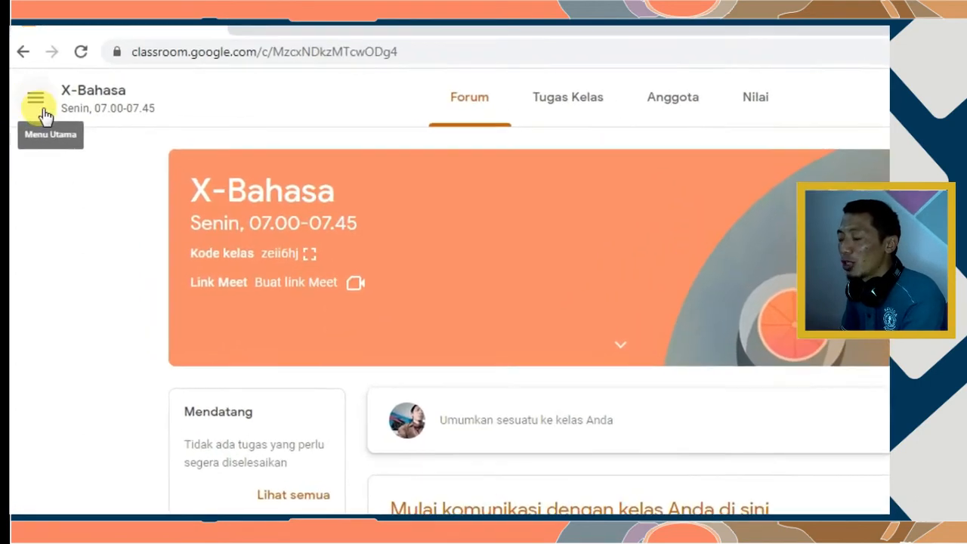
Go back to the Kelas list via the main menu, opening then cancelling another Buat kelas dialog
left_click(32, 105)
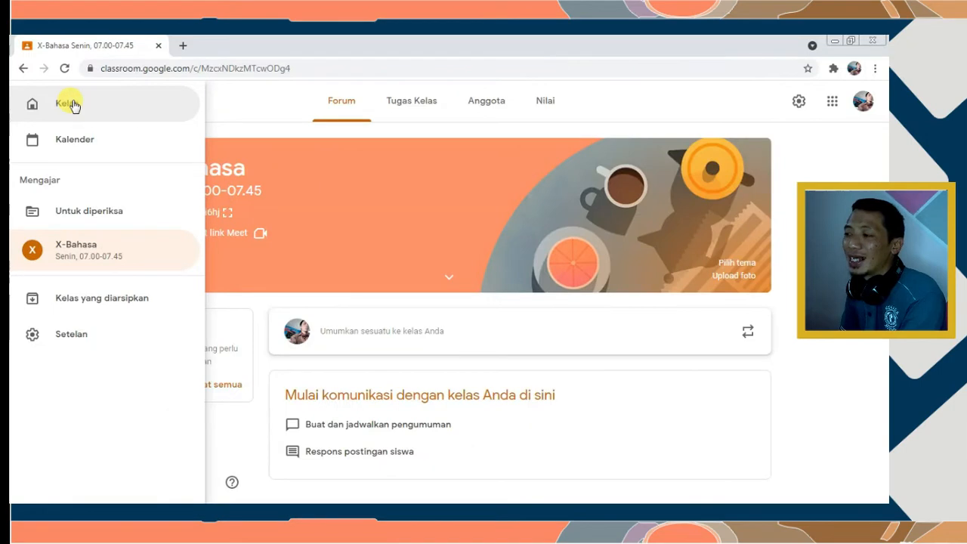
left_click(151, 125)
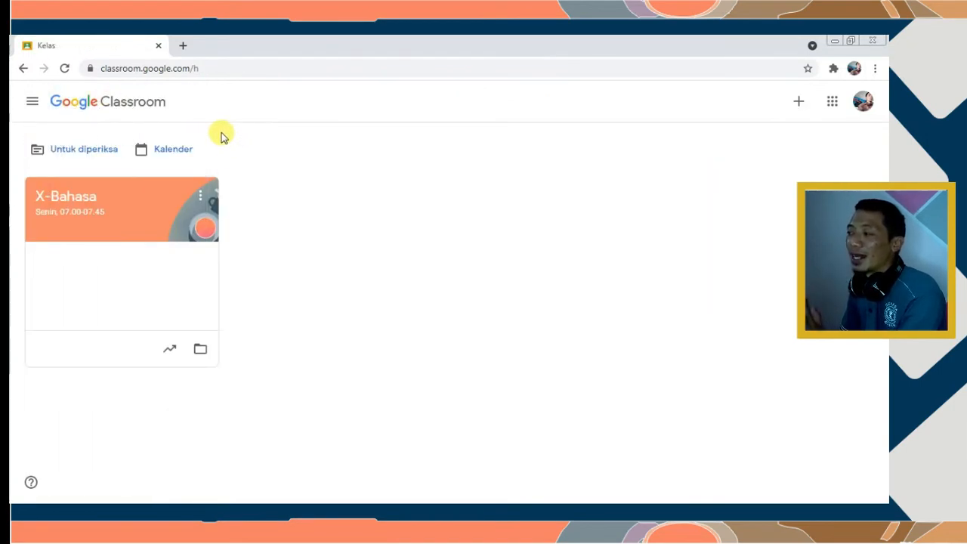
left_click(796, 102)
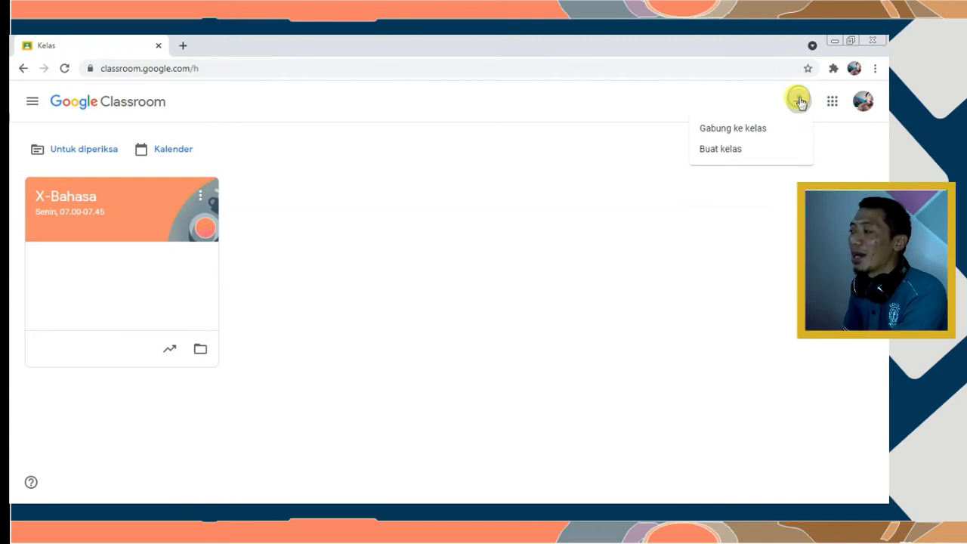
left_click(714, 154)
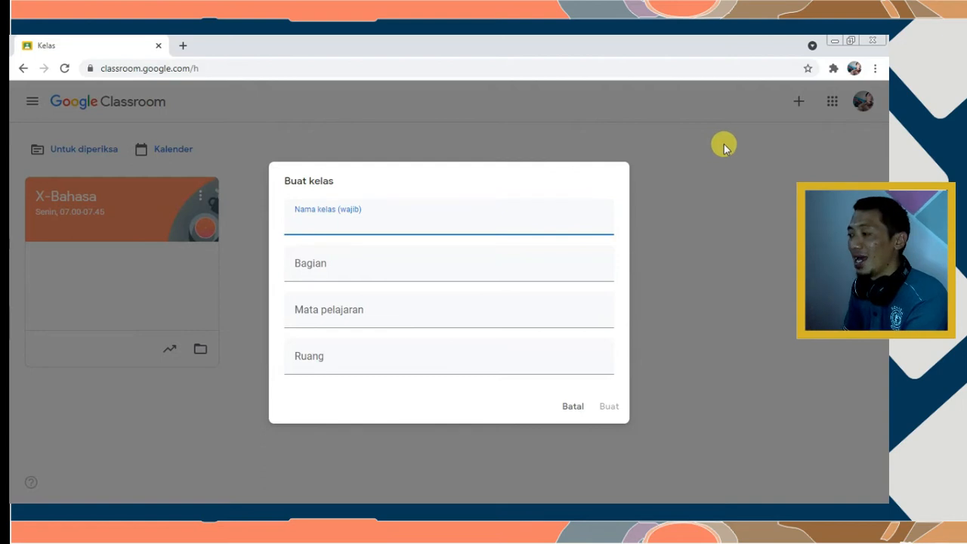
left_click(567, 408)
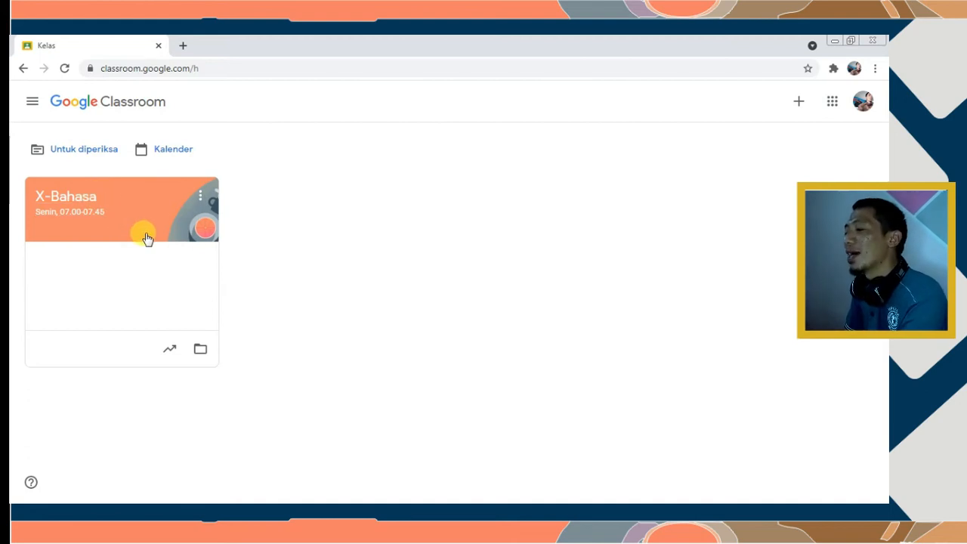
Open the X-Bahasa class and highlight the Kode kelas label and code on its banner
double_click(145, 235)
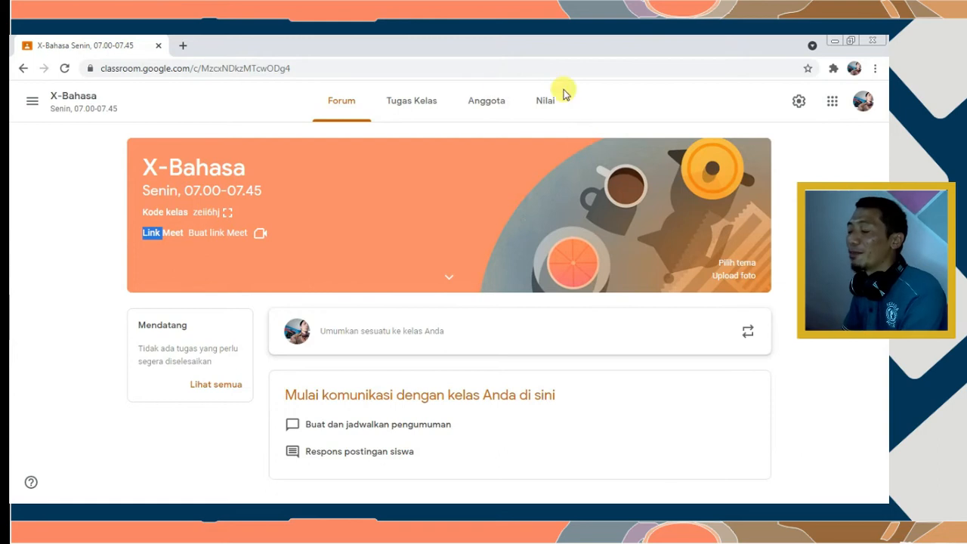
left_click(139, 218)
left_click_drag(143, 212, 191, 218)
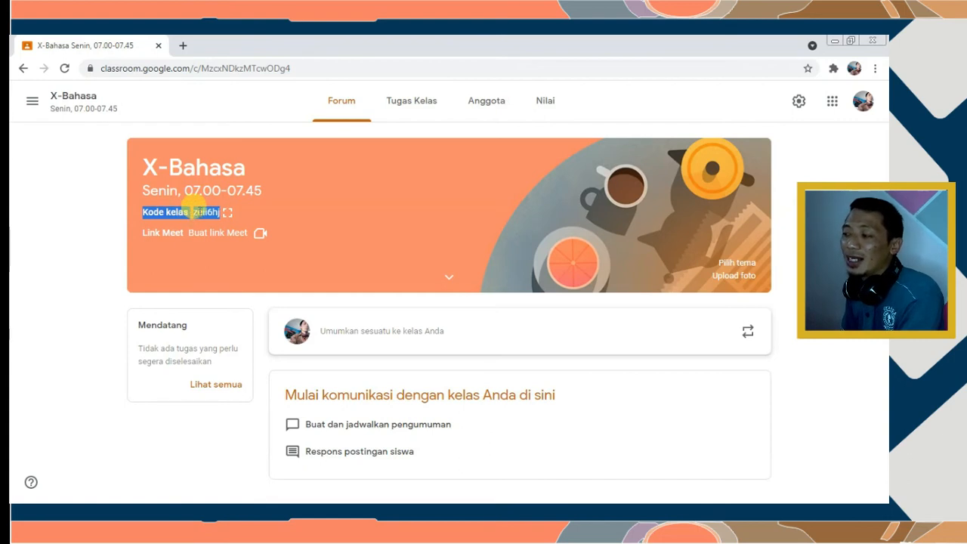
left_click(202, 215)
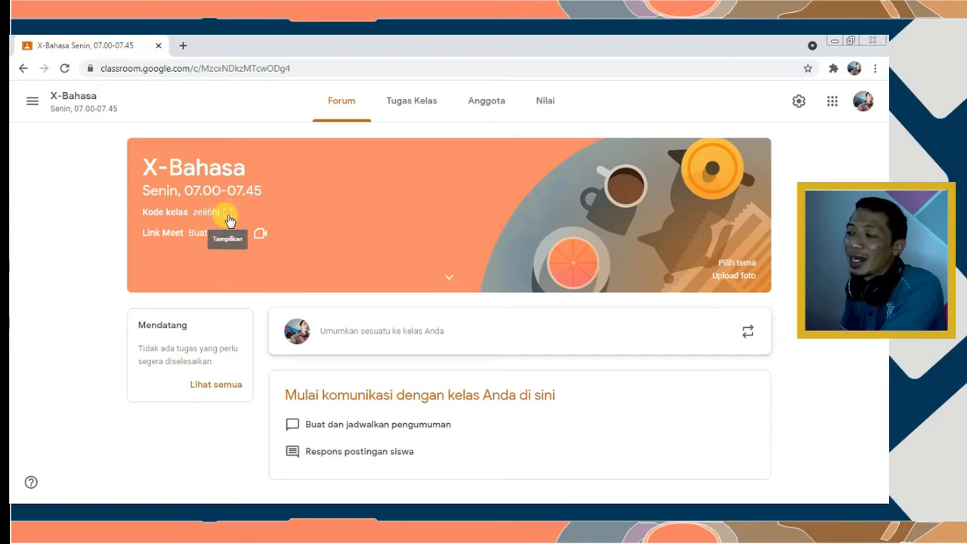
Show the X-Bahasa class code enlarged and highlight it
left_click(229, 220)
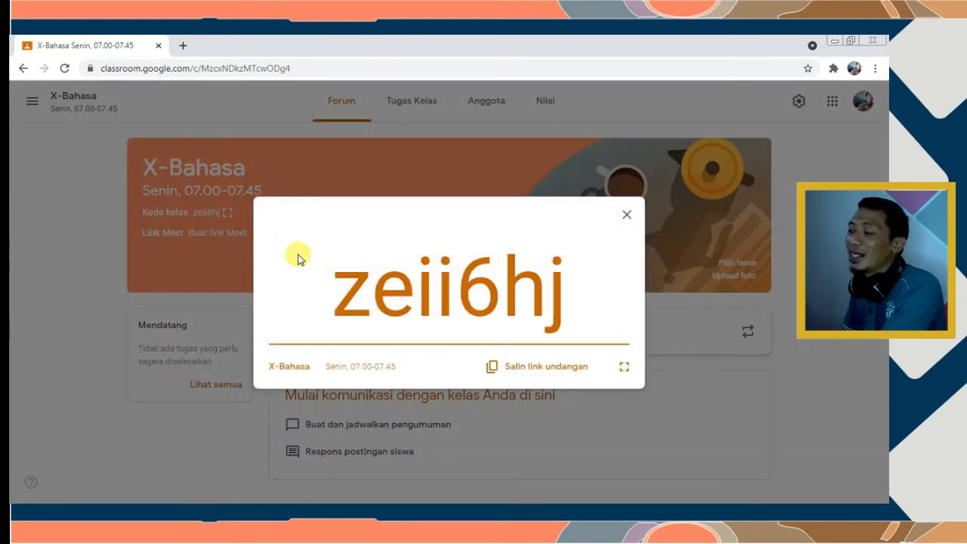
left_click_drag(346, 298, 596, 290)
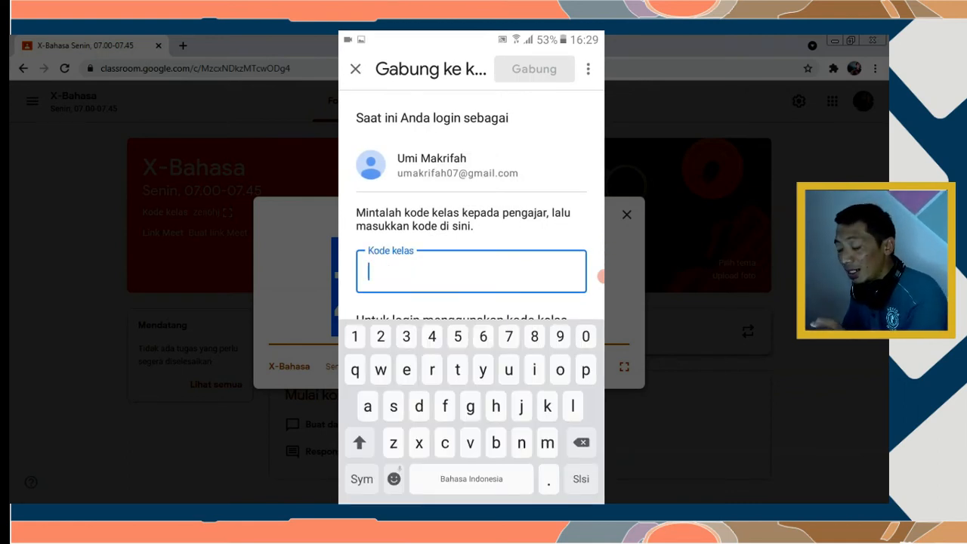
On the phone, enter the X-Bahasa class code and submit with Gabung to join as a student
left_click(227, 213)
double_click(180, 250)
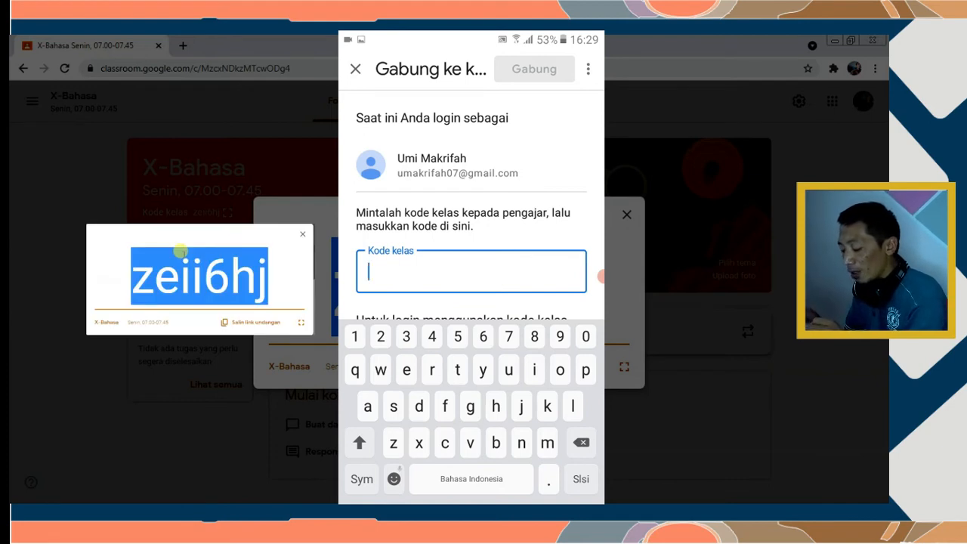
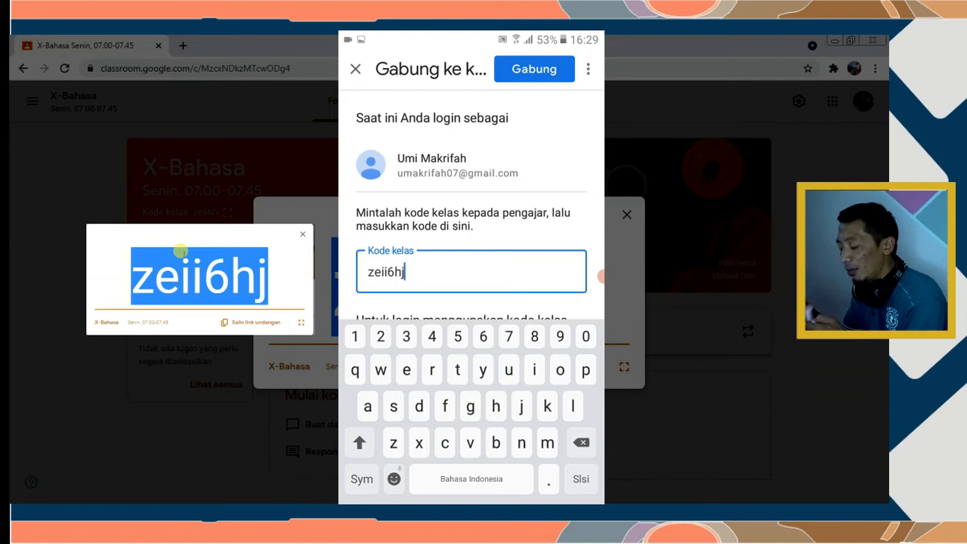
left_click(534, 69)
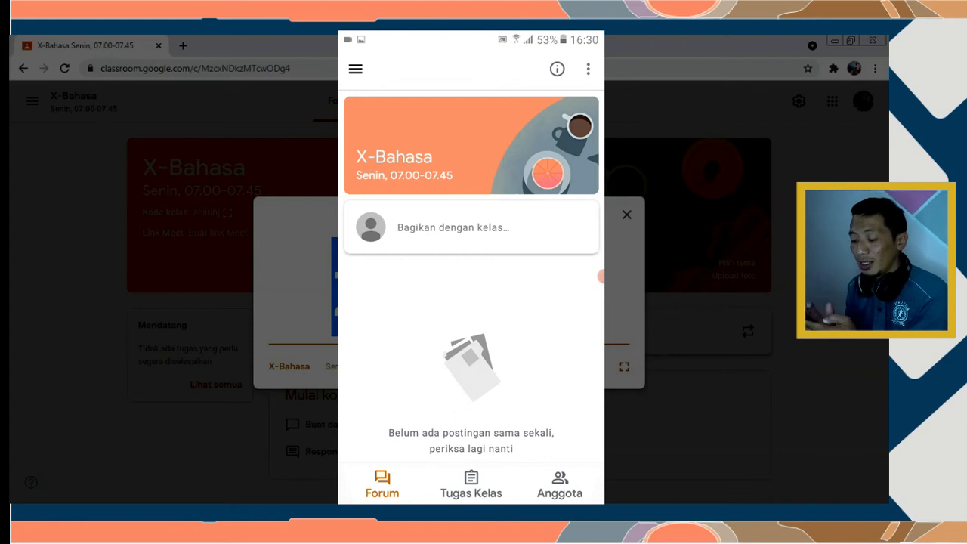
scroll(471, 277, "down", 1)
scroll(472, 276, "up", 2)
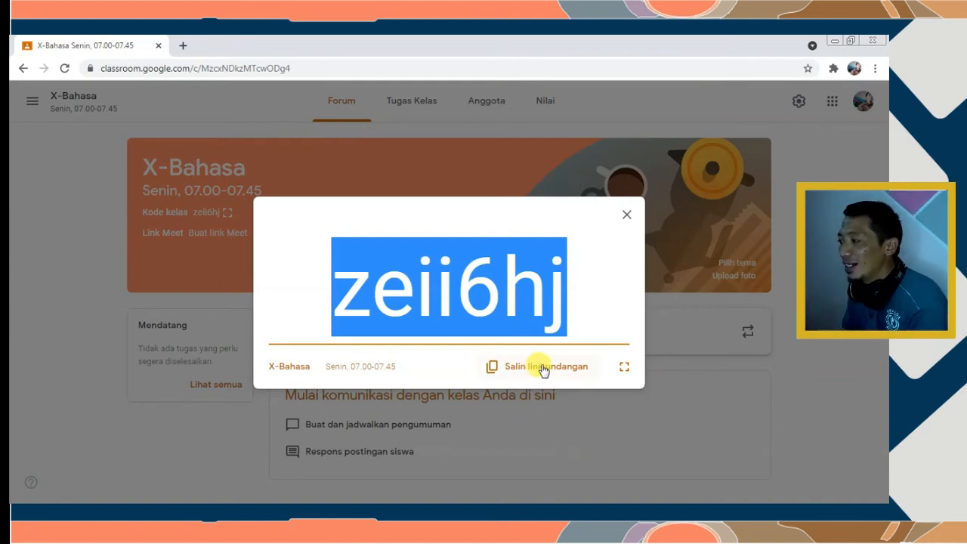
Copy the invite link with 'Salin link undangan', then close the enlarged code view
left_click(491, 370)
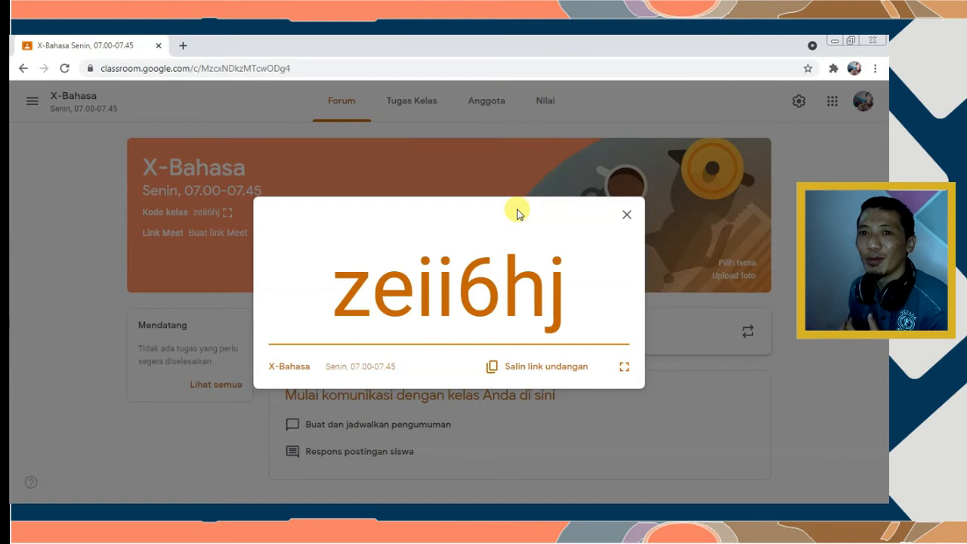
left_click(624, 217)
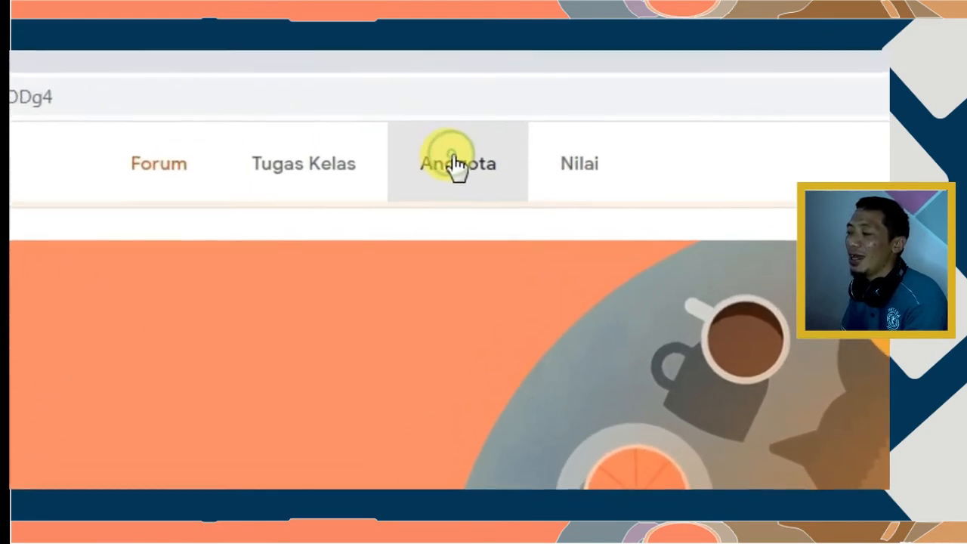
Switch to the Anggota tab to see X-Bahasa's teacher and enrolled student
left_click(456, 163)
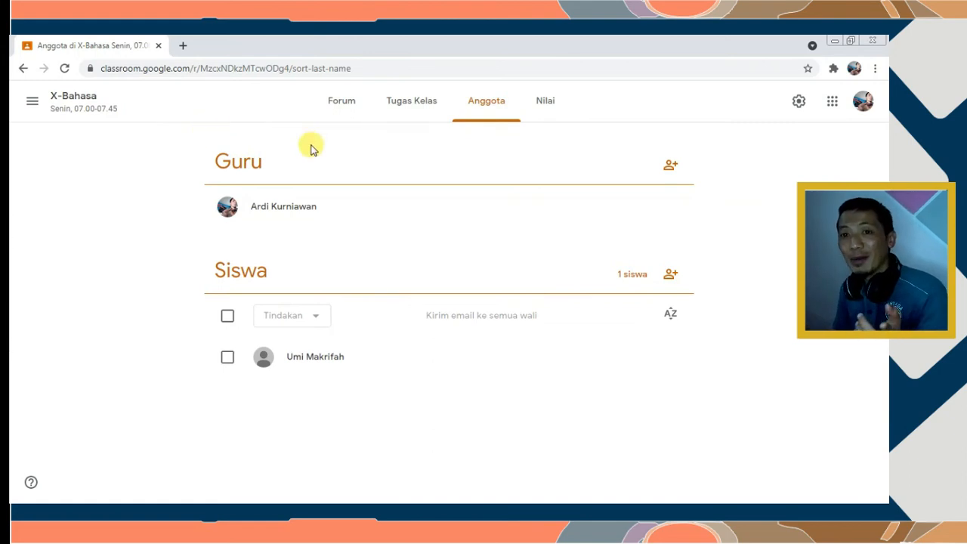
Invite the co-teacher by e-mail address so they appear as invited under Guru
left_click(672, 166)
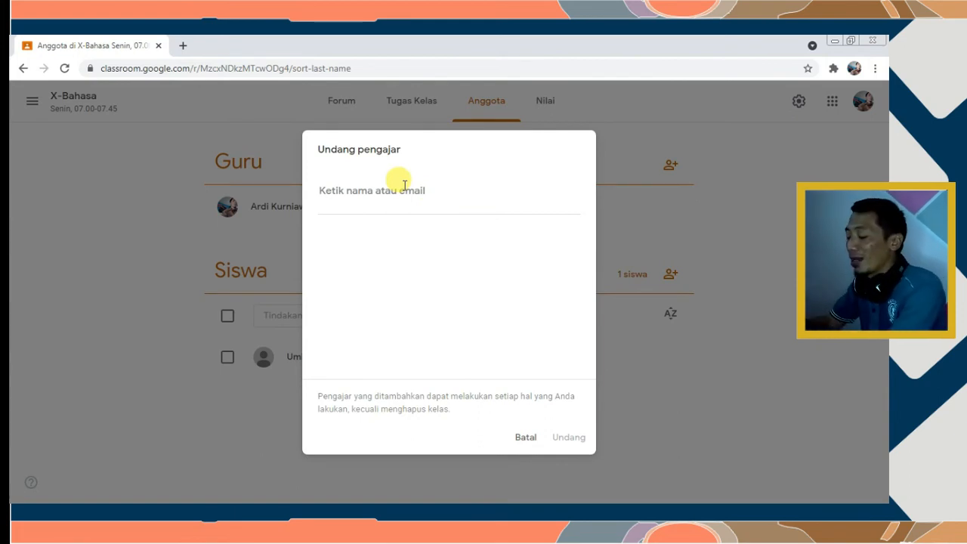
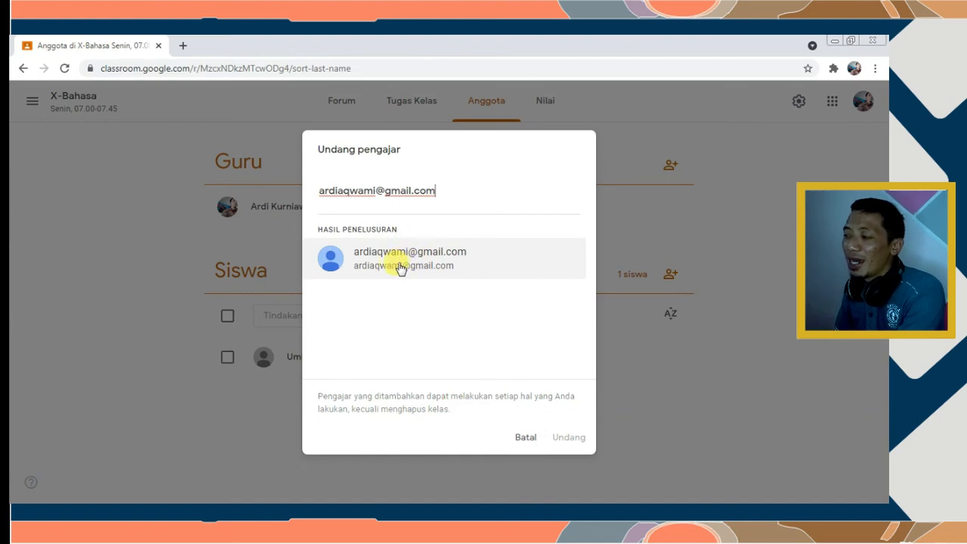
left_click(401, 262)
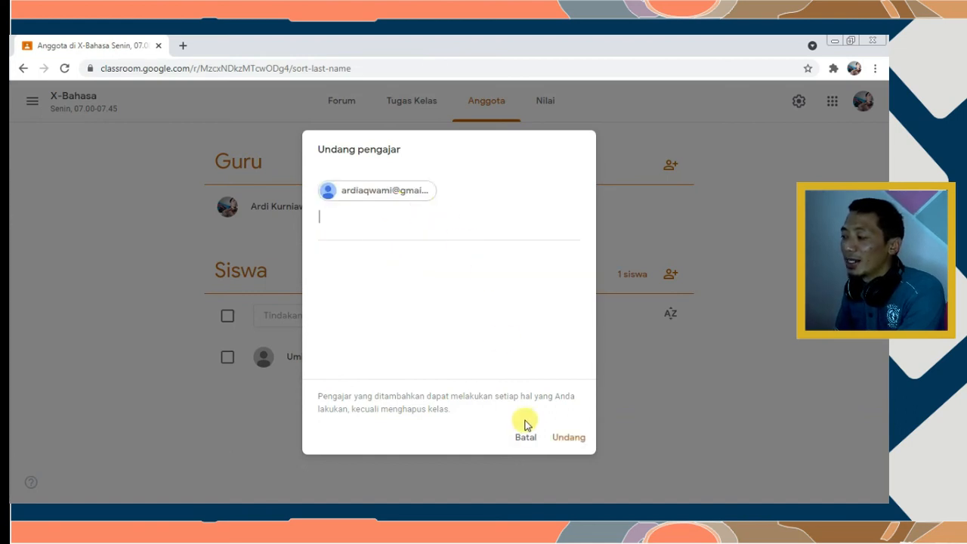
left_click(569, 437)
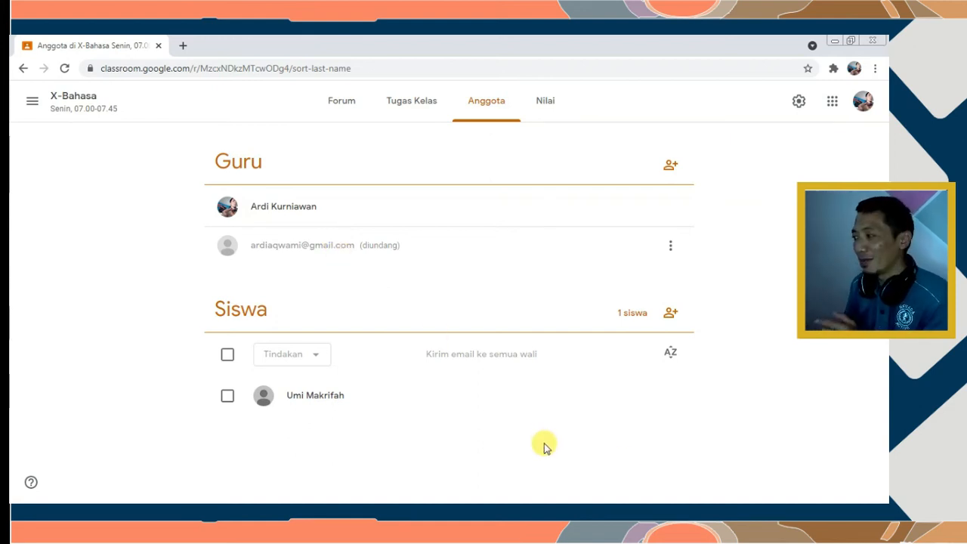
Invite the student by e-mail address in the Undang siswa dialog
left_click(669, 316)
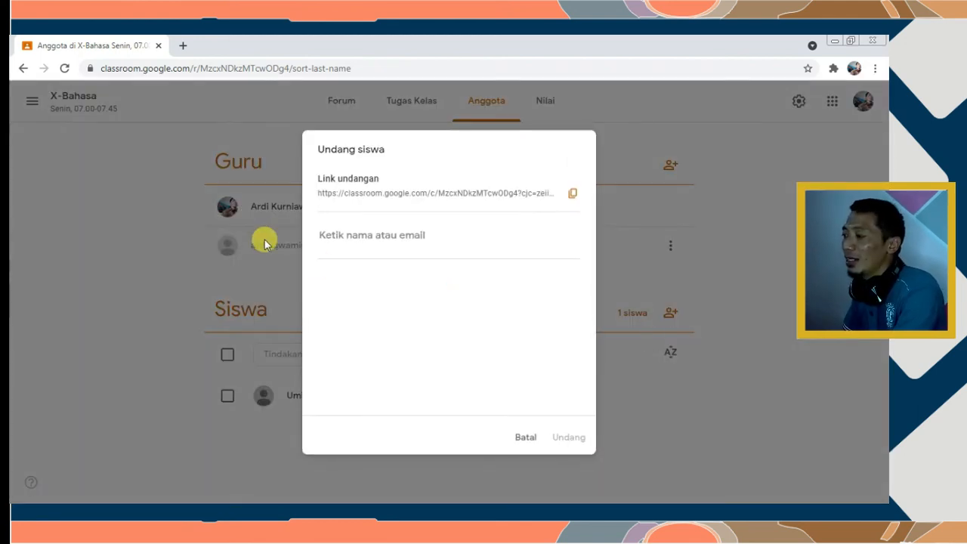
left_click(379, 237)
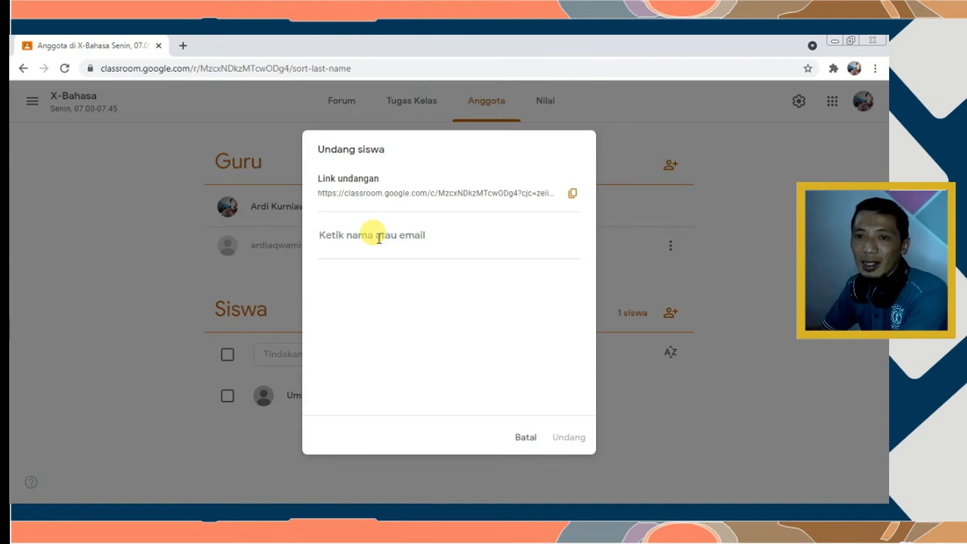
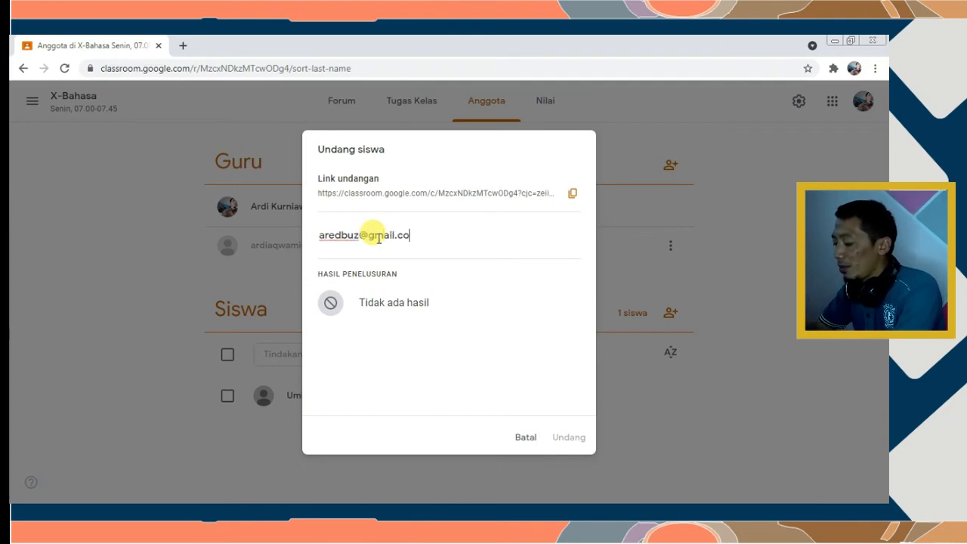
left_click(372, 299)
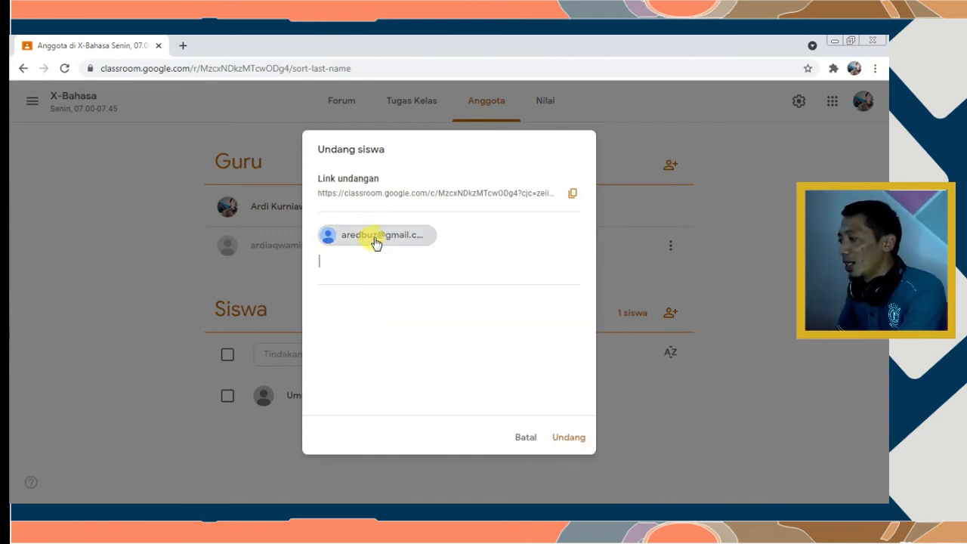
left_click(565, 438)
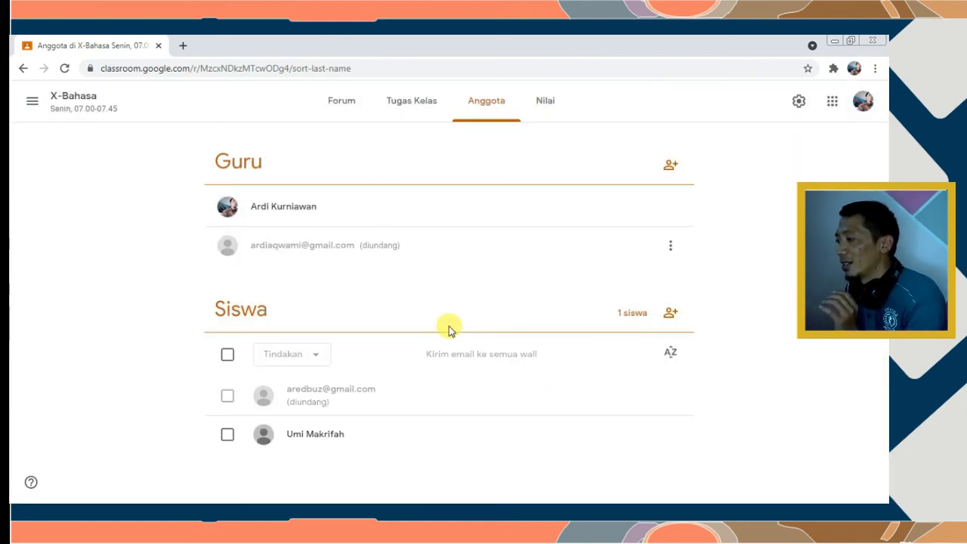
double_click(330, 274)
left_click(330, 273)
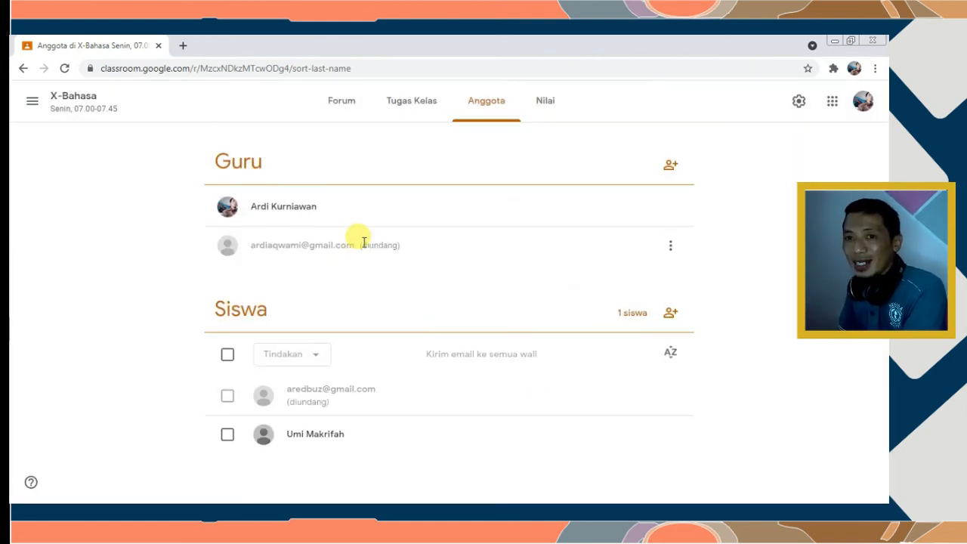
Highlight the (diundang) statuses, tick a student row, and return to the class Forum page
left_click_drag(357, 244, 397, 244)
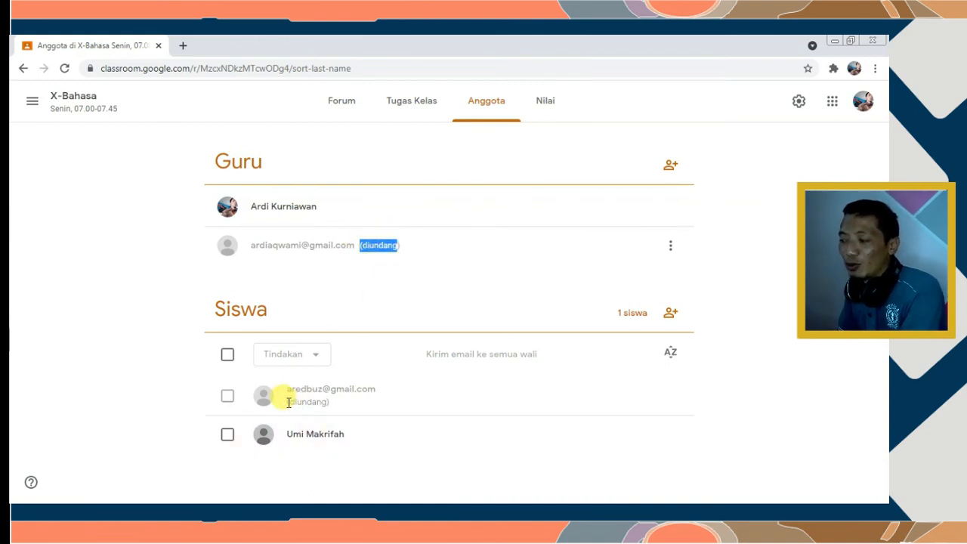
left_click_drag(287, 403, 330, 397)
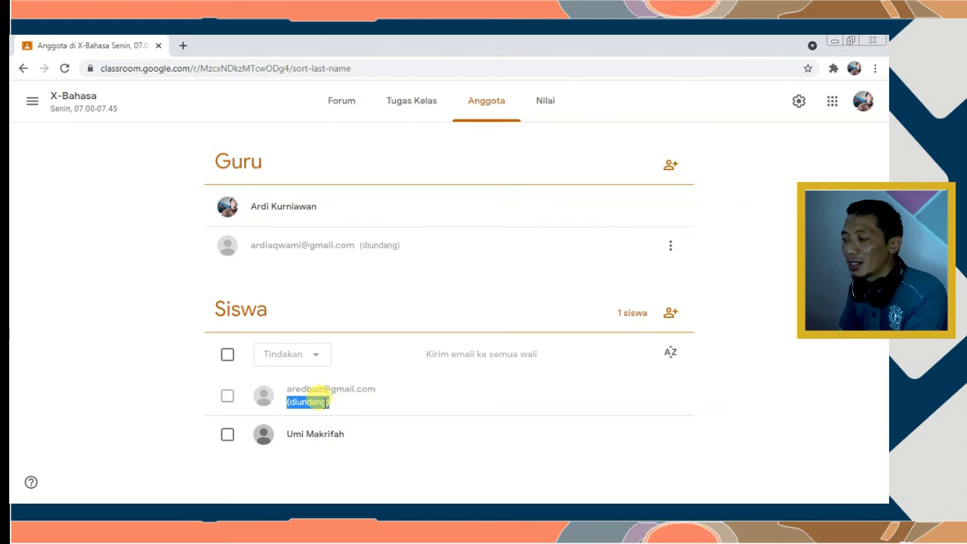
left_click(326, 403)
left_click_drag(322, 402, 280, 410)
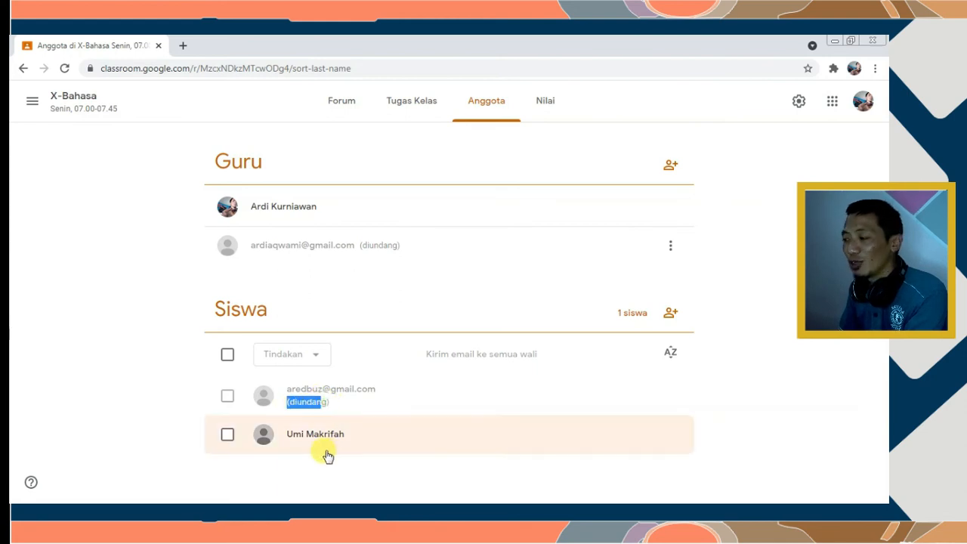
left_click(229, 436)
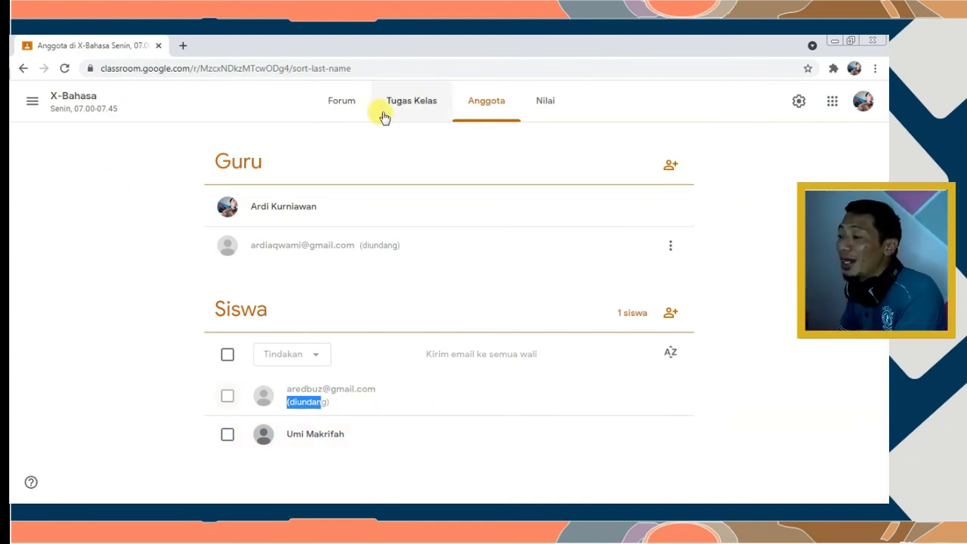
left_click(340, 107)
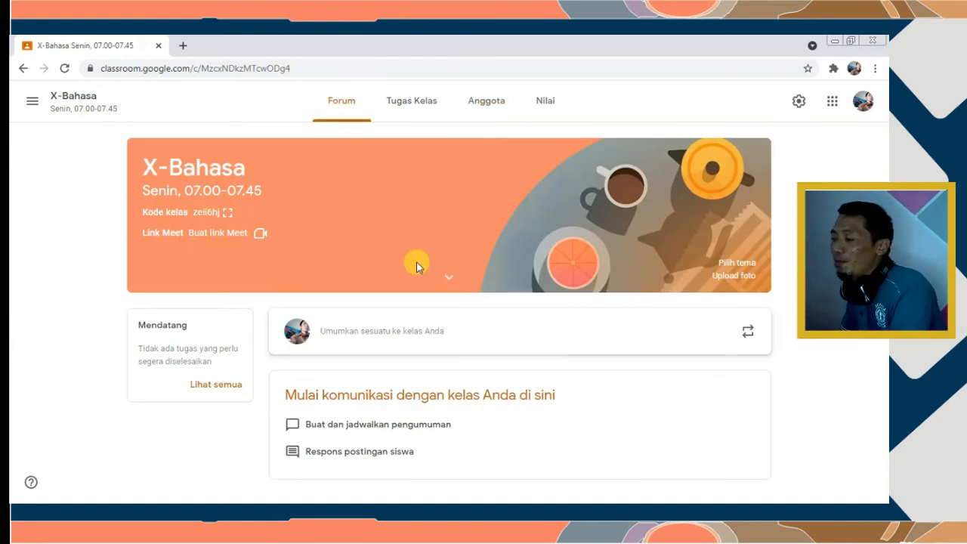
Write an announcement to all students: 'Materi pertemuan selanjutnya dapat kalian lihat pada lampiran pengumuman ini'
left_click(382, 336)
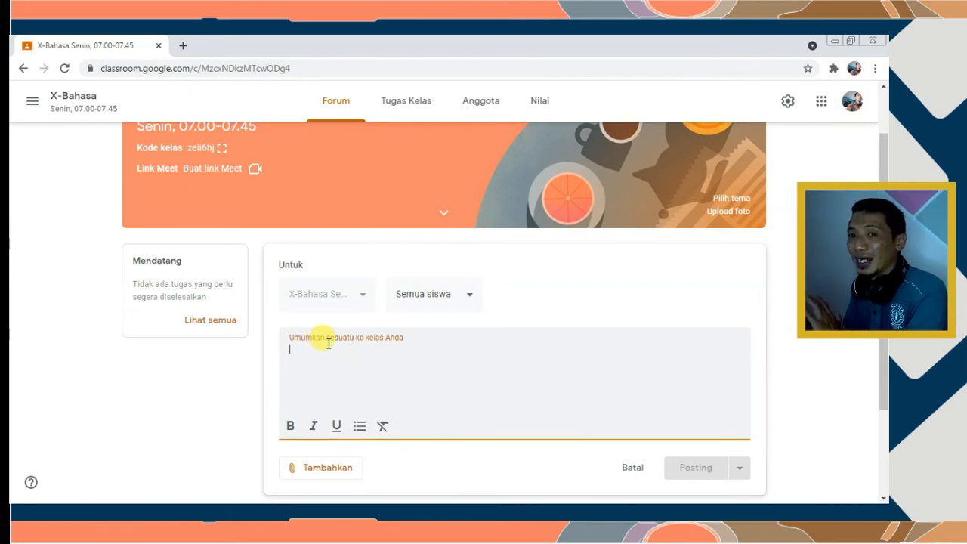
left_click(458, 298)
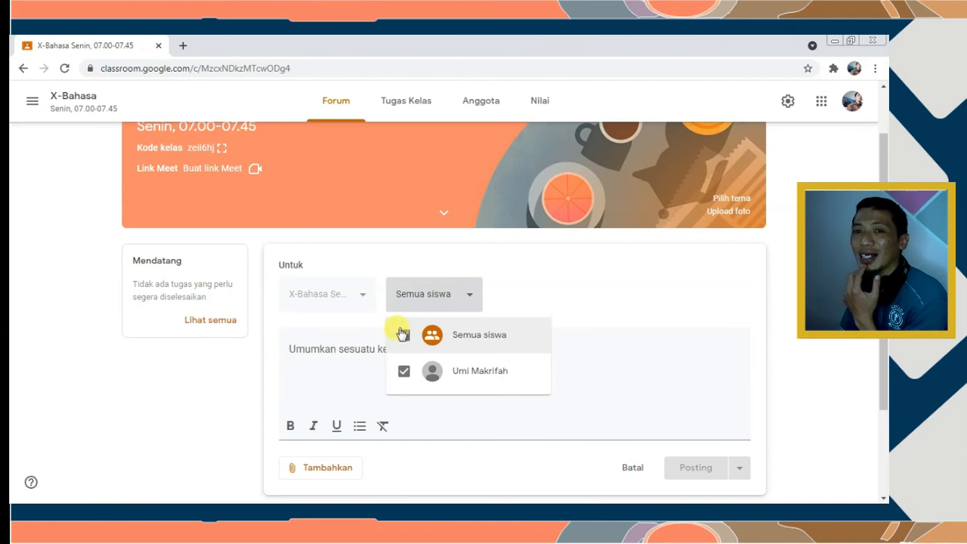
left_click(323, 353)
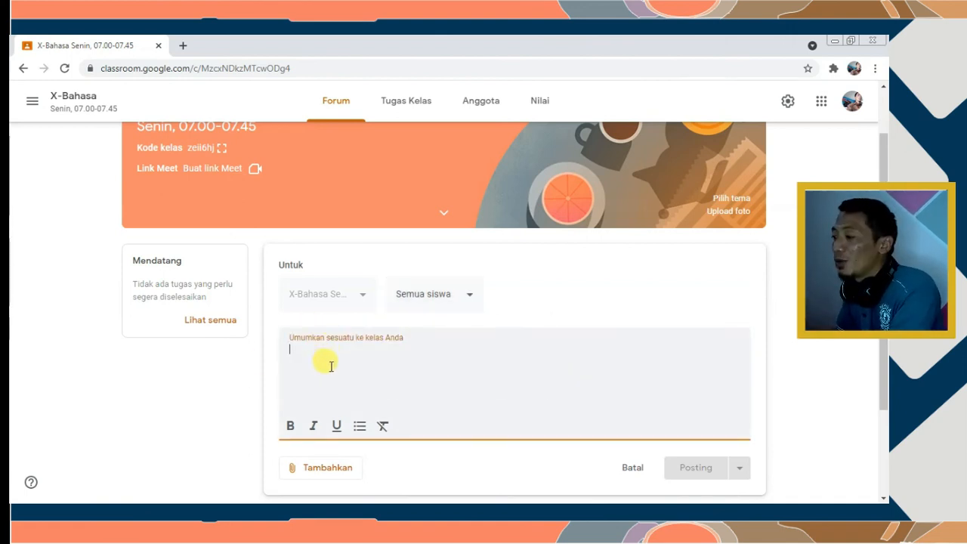
type("Materi pertemuan selanjutnya dapat kalian lihat")
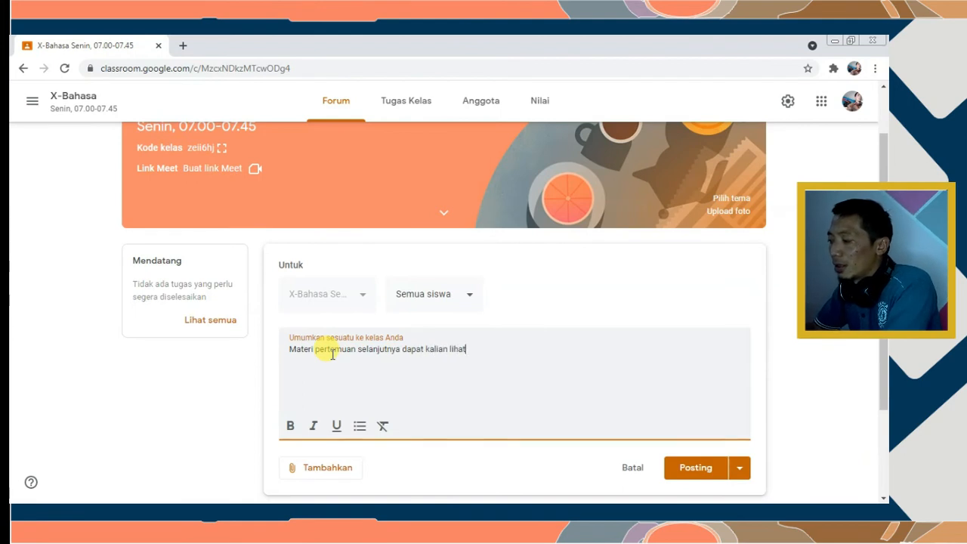
type(" pada lampiran pengumuman ini")
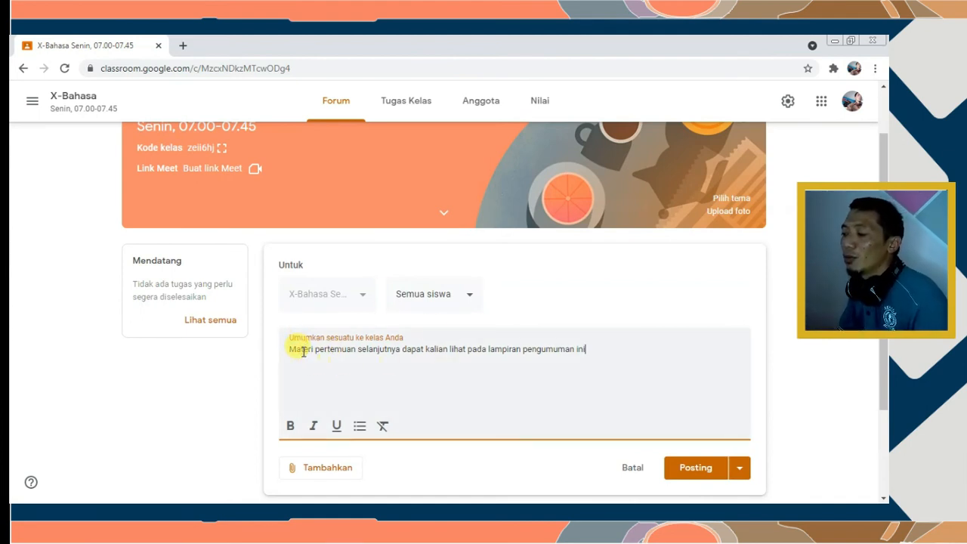
left_click_drag(303, 350, 587, 342)
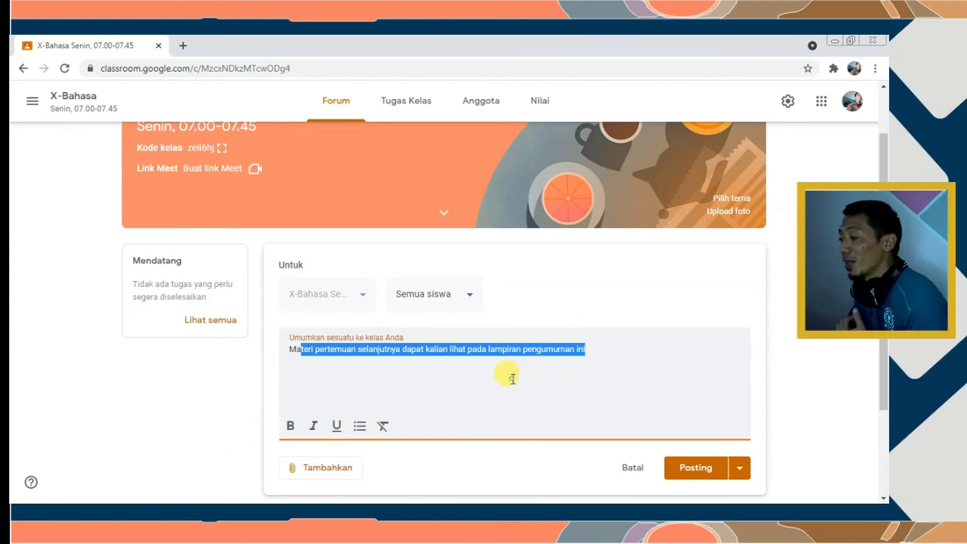
left_click(403, 365)
scroll(407, 369, "down", 2)
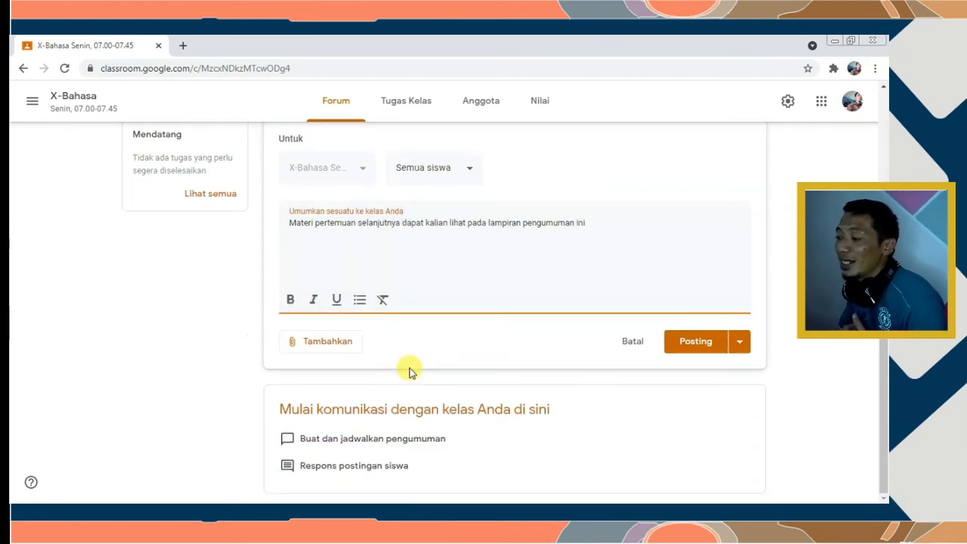
Make 'pertemuan' bold and 'lampiran pengumuman' italic in the announcement
double_click(318, 222)
left_click(290, 299)
left_click_drag(487, 222, 579, 221)
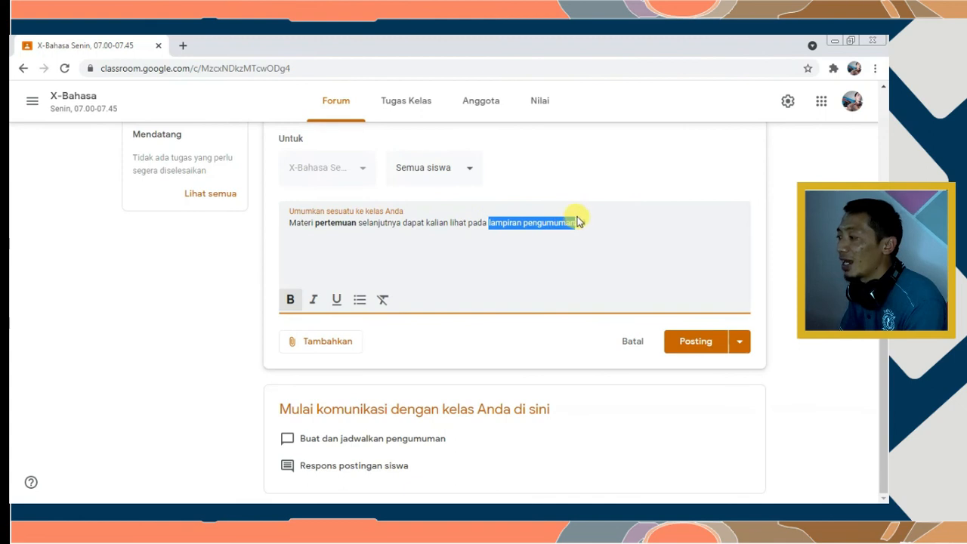
left_click(316, 299)
left_click(440, 248)
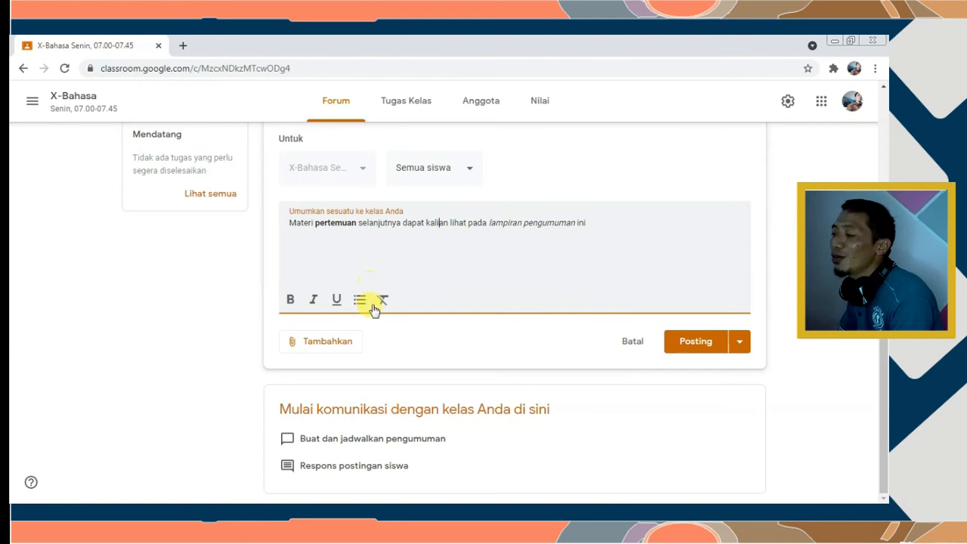
Browse Google Drive for an attachment, close it, and choose a Link attachment instead
left_click(327, 346)
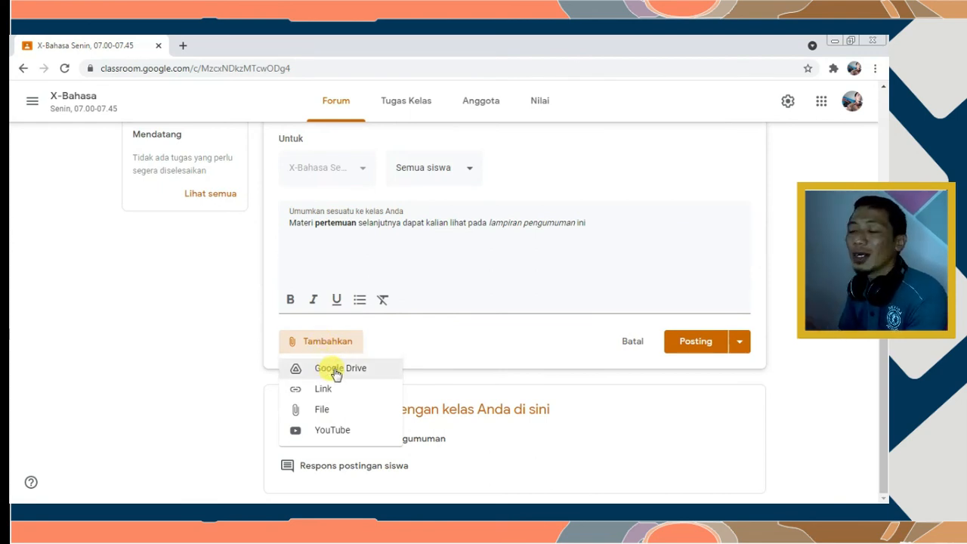
left_click(333, 371)
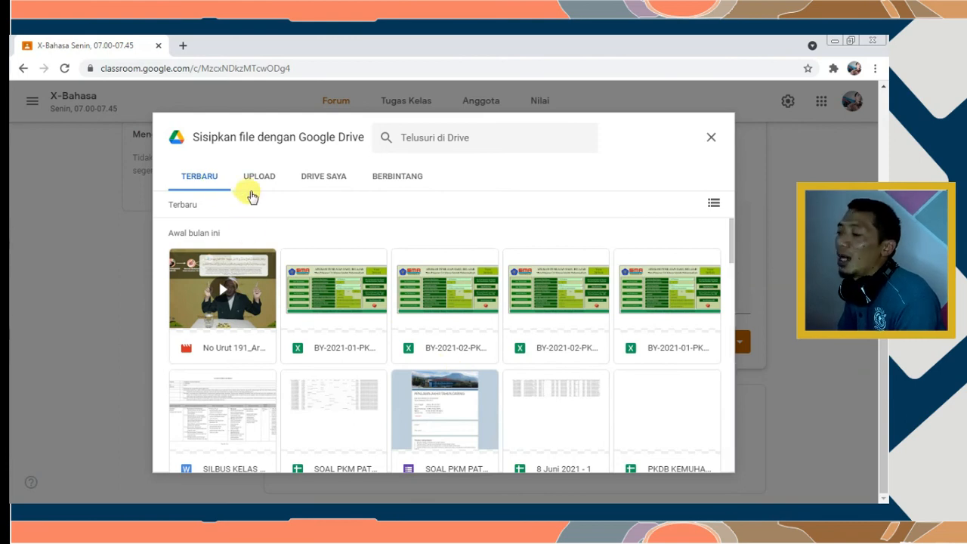
left_click(322, 181)
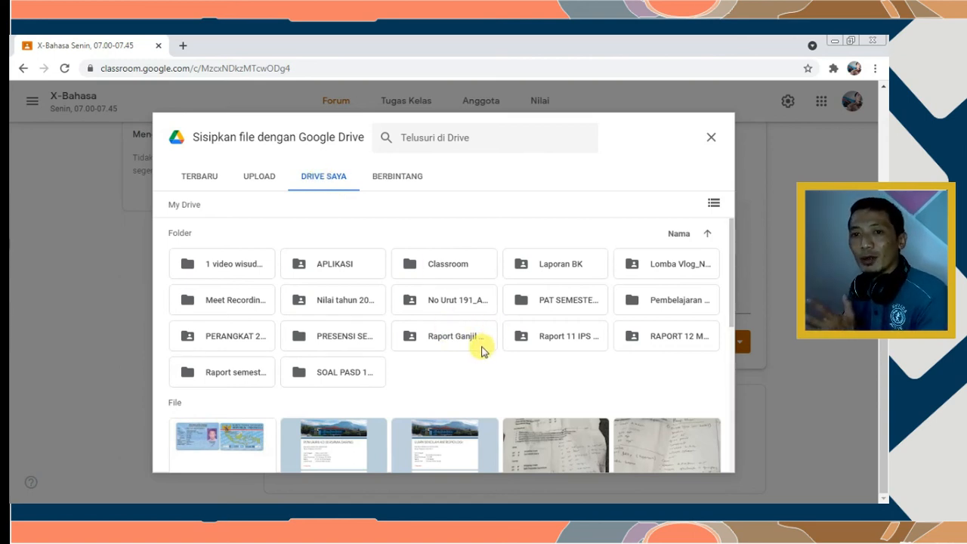
left_click(710, 137)
left_click(310, 341)
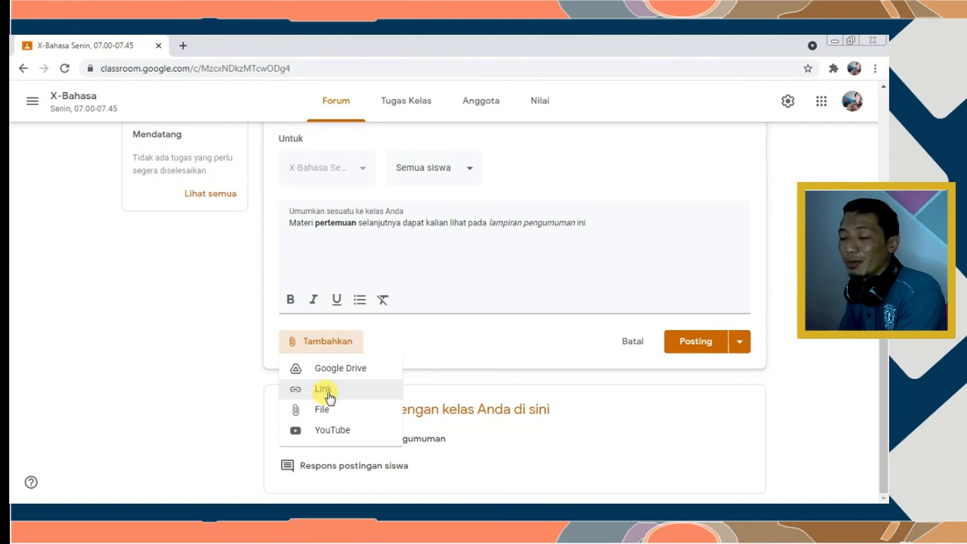
left_click(325, 390)
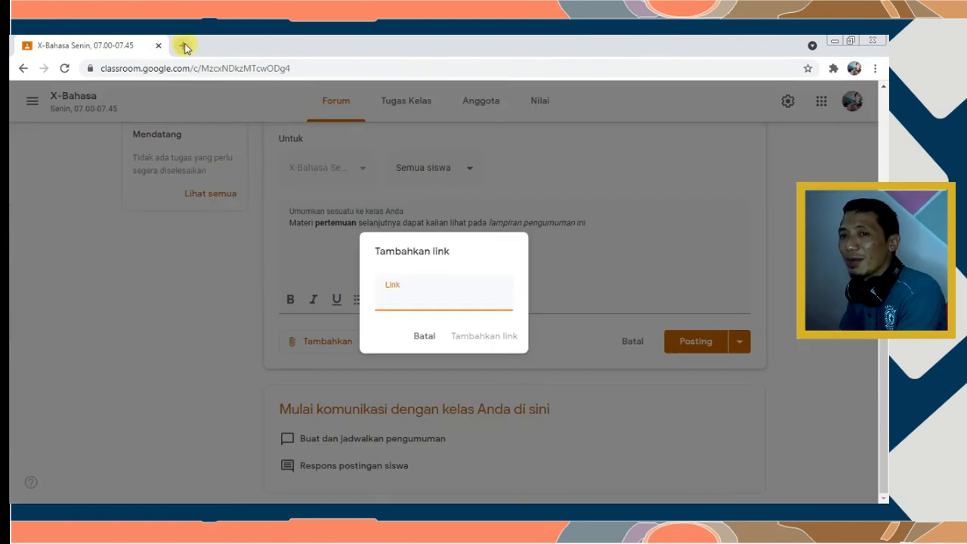
Search 'materi baha' in a new tab to find the Bahasa Indonesia Kelas 10 summary
left_click(185, 47)
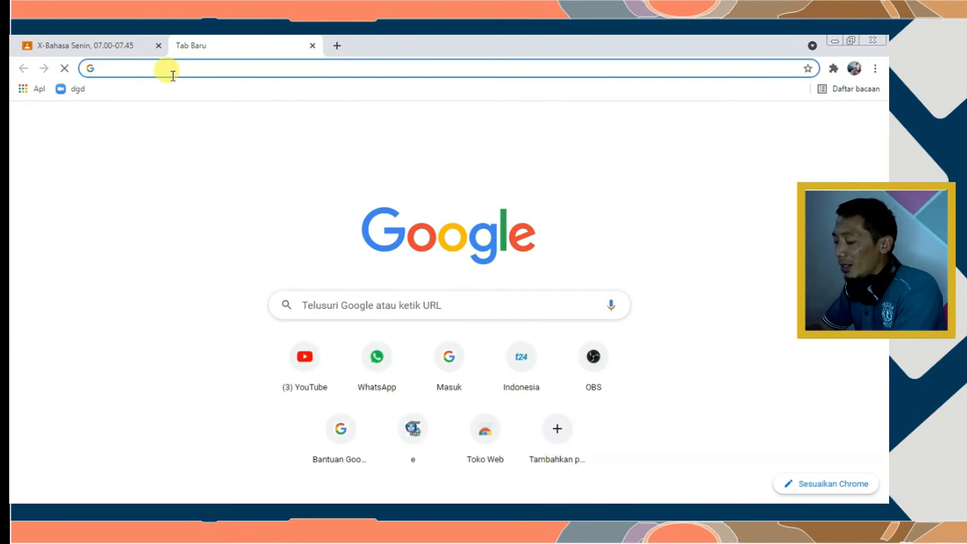
type("materi baha")
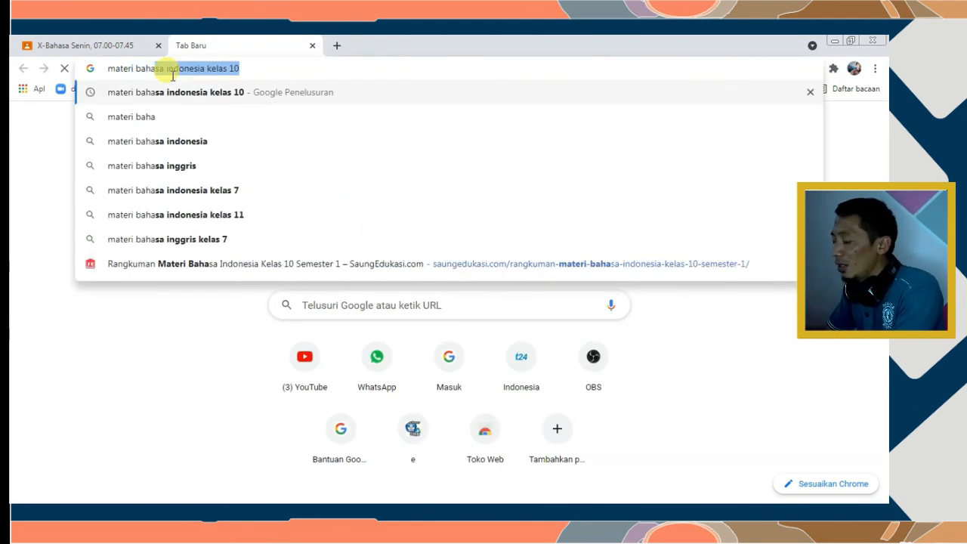
key("Return")
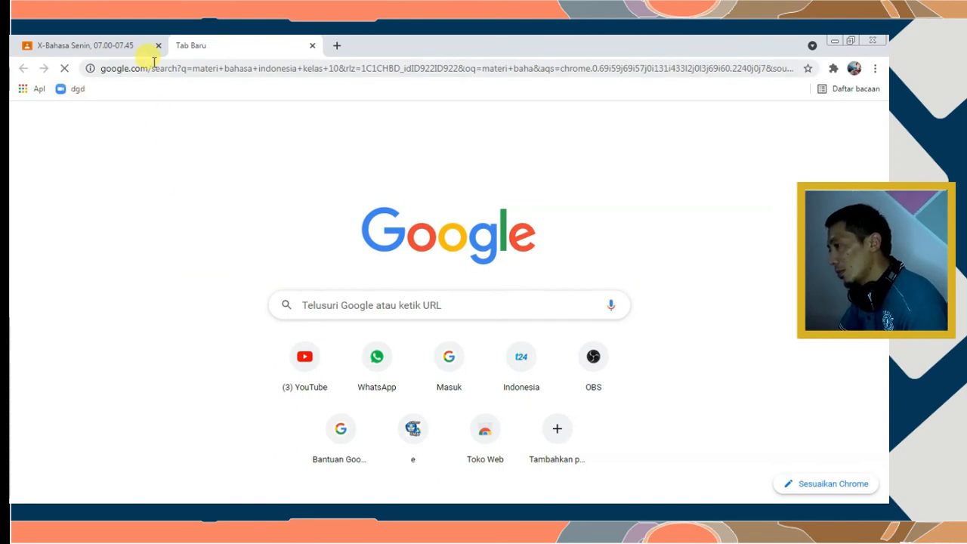
scroll(195, 332, "down", 2)
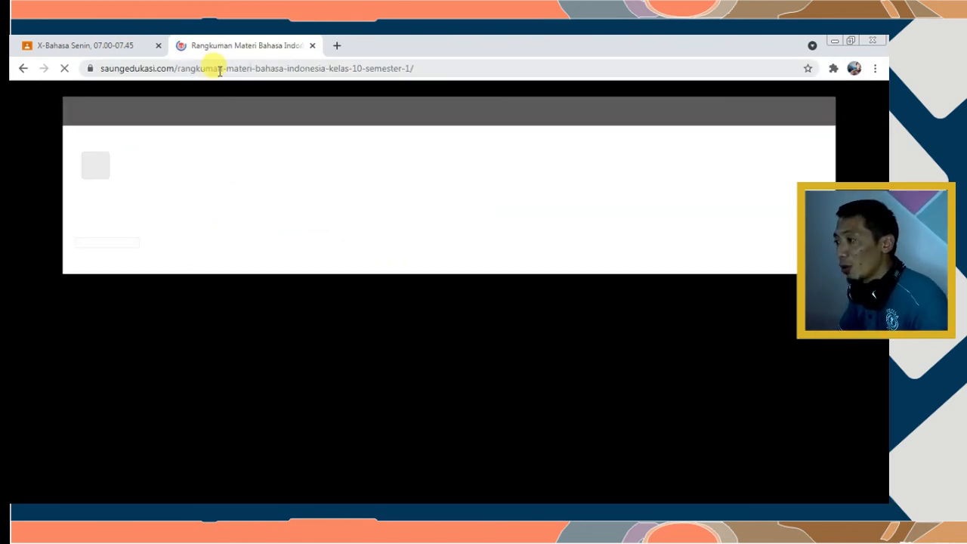
Copy the saungedukasi.com article address and return to the X-Bahasa tab
left_click(220, 69)
right_click(219, 68)
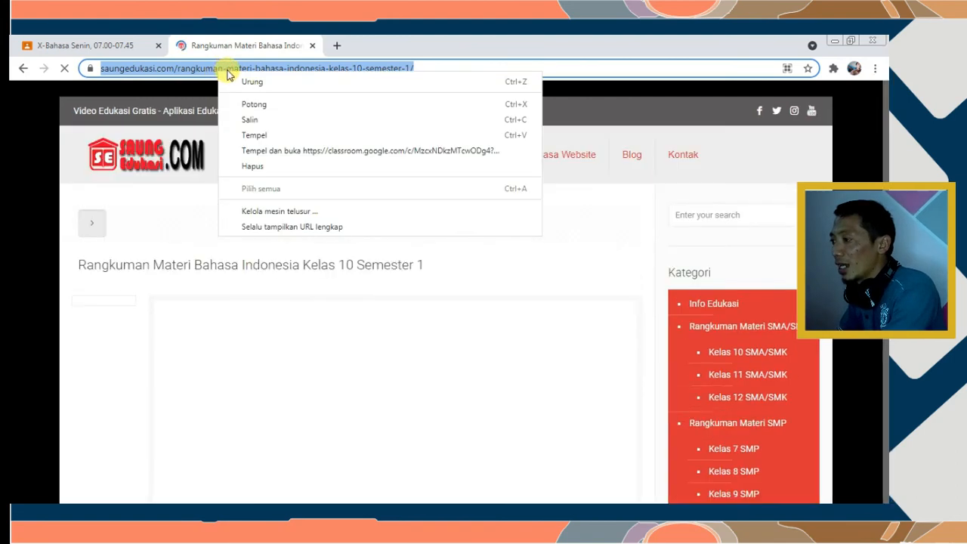
left_click(261, 122)
left_click(69, 43)
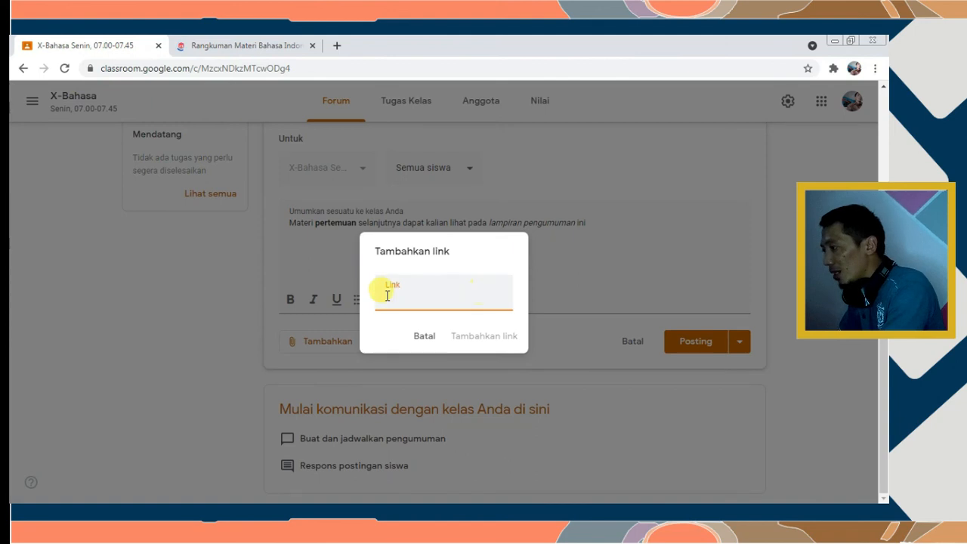
Paste the copied article address into the Link field and add it as an attachment
right_click(388, 299)
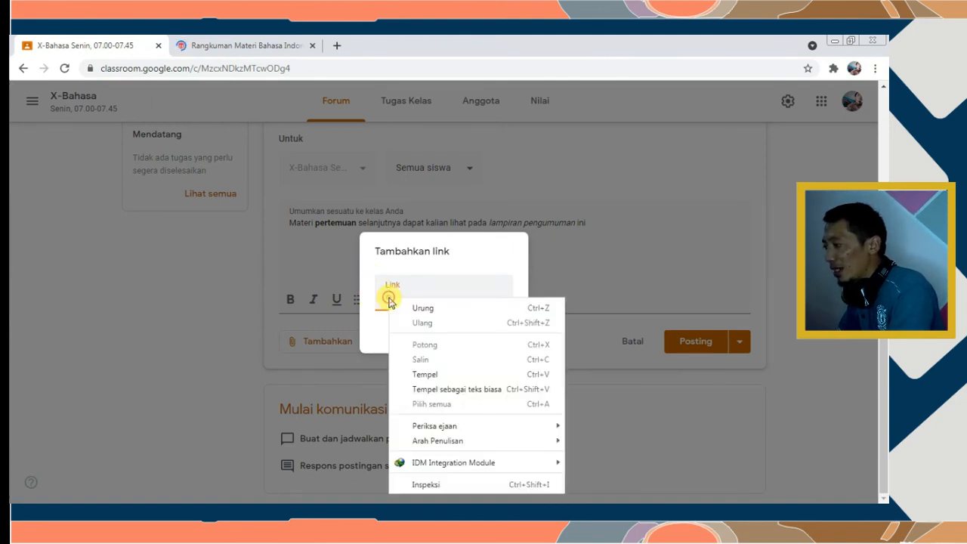
left_click(425, 374)
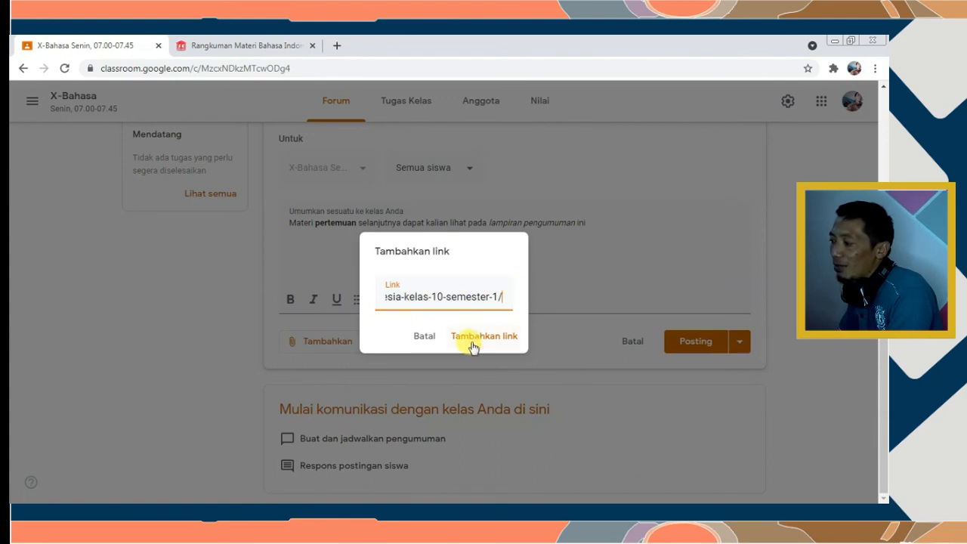
left_click(473, 344)
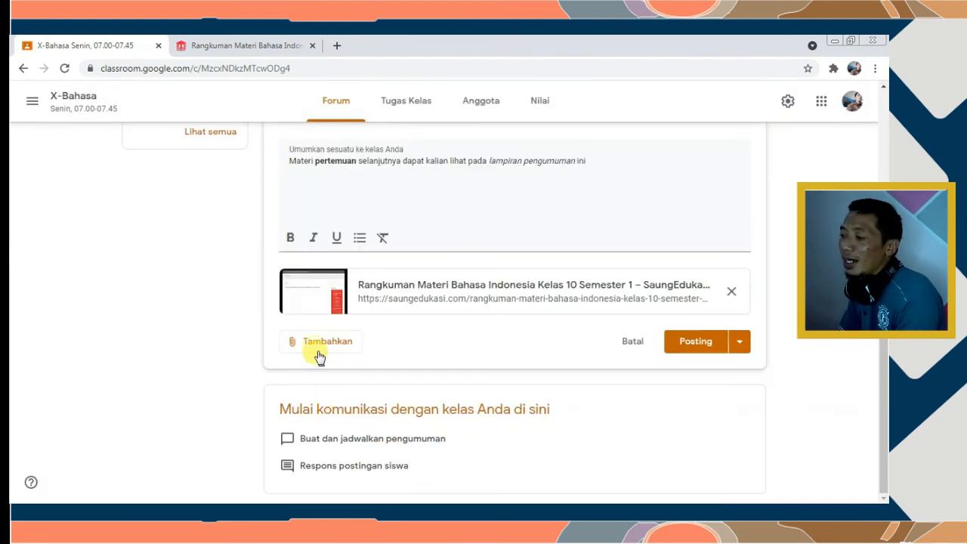
left_click(319, 341)
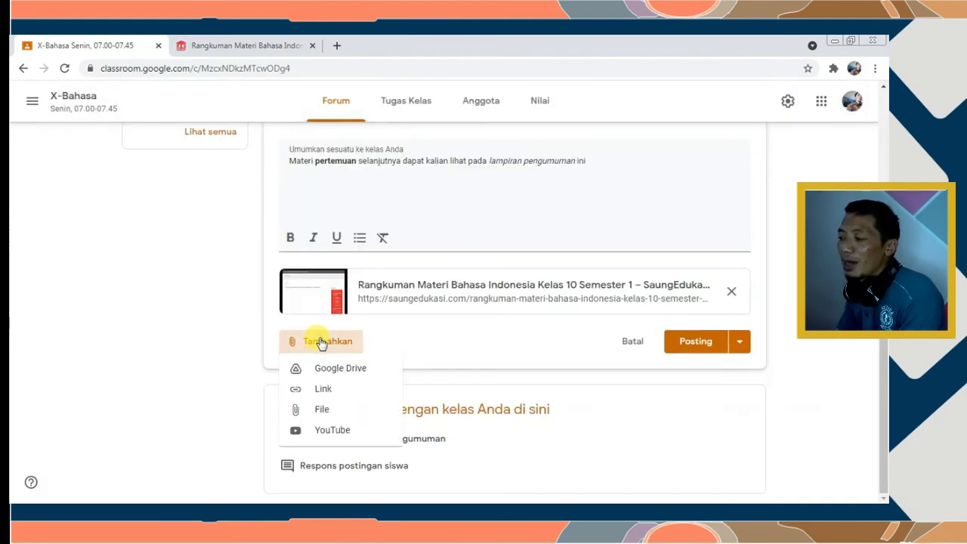
Upload 'Materi Bahasa Indonesia Pertemuan ke 3.docx' from the Desktop as a file attachment
left_click(325, 411)
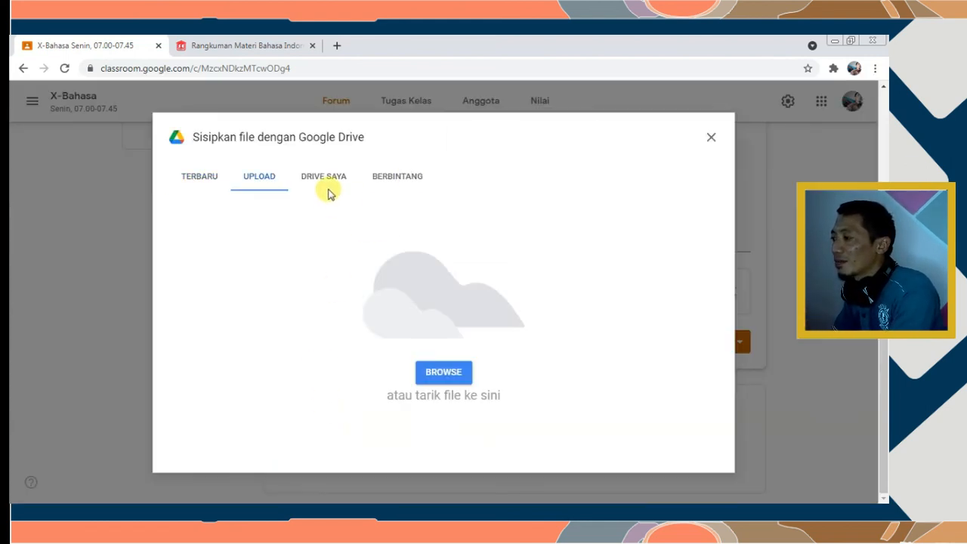
left_click(440, 372)
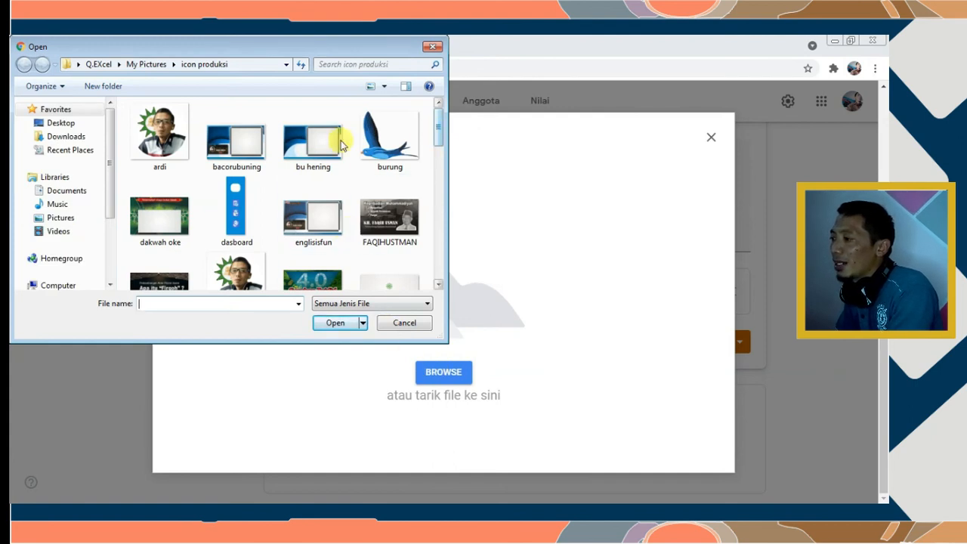
left_click(63, 124)
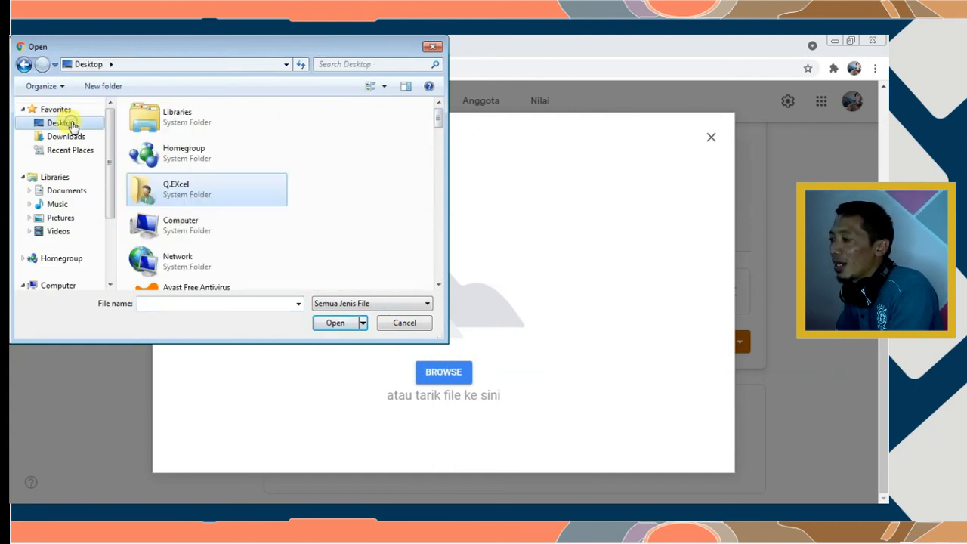
left_click_drag(435, 119, 418, 216)
double_click(212, 174)
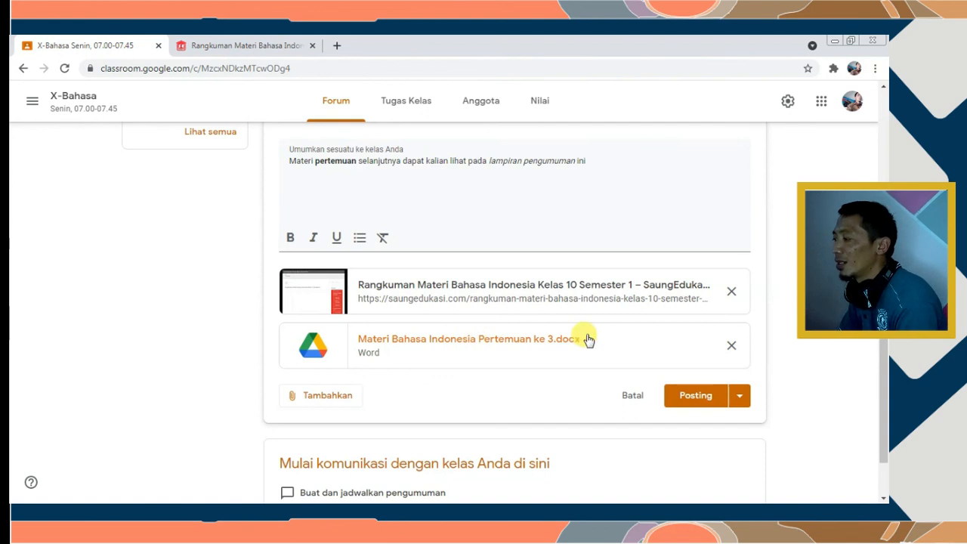
left_click(301, 393)
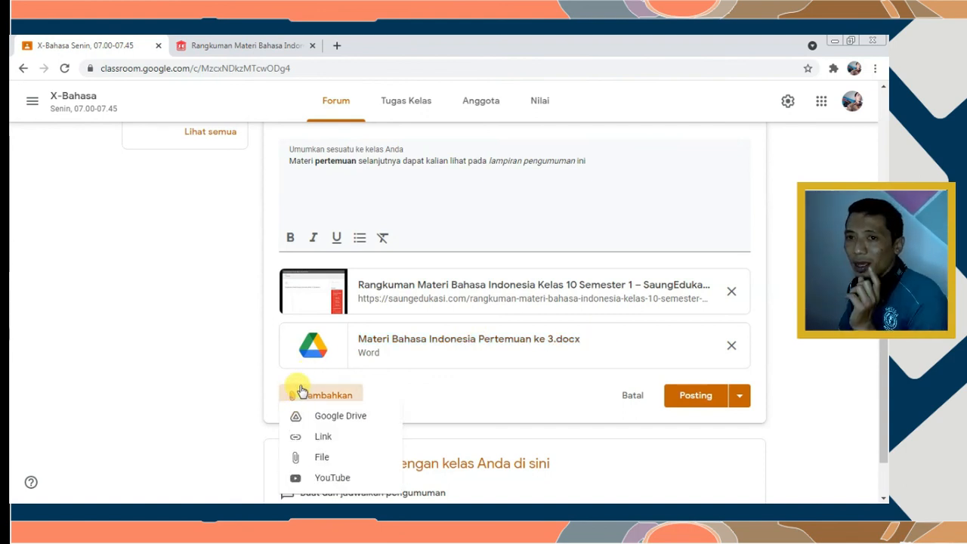
Search YouTube for materi and insert the 14-minute 'Materi Rangkuman PANCASILA' video
left_click(322, 479)
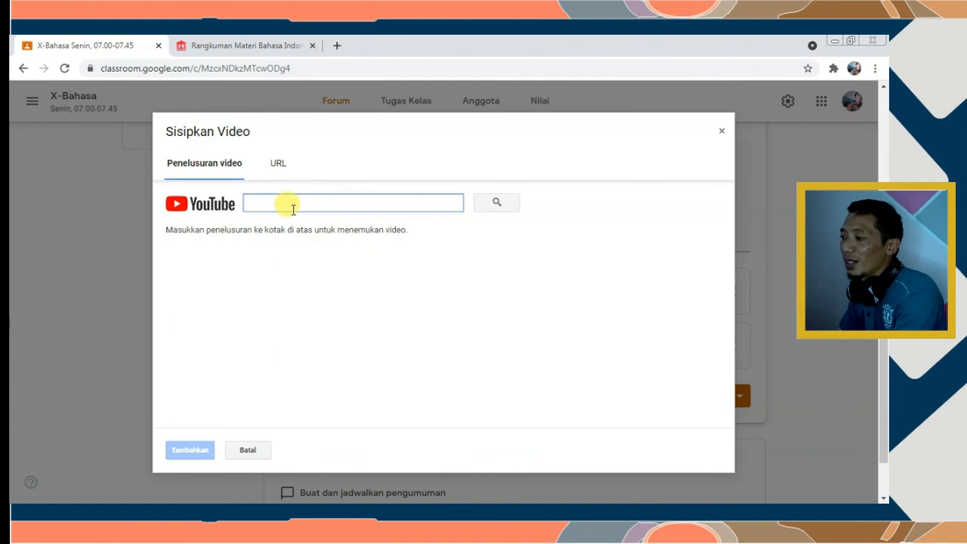
type("materi")
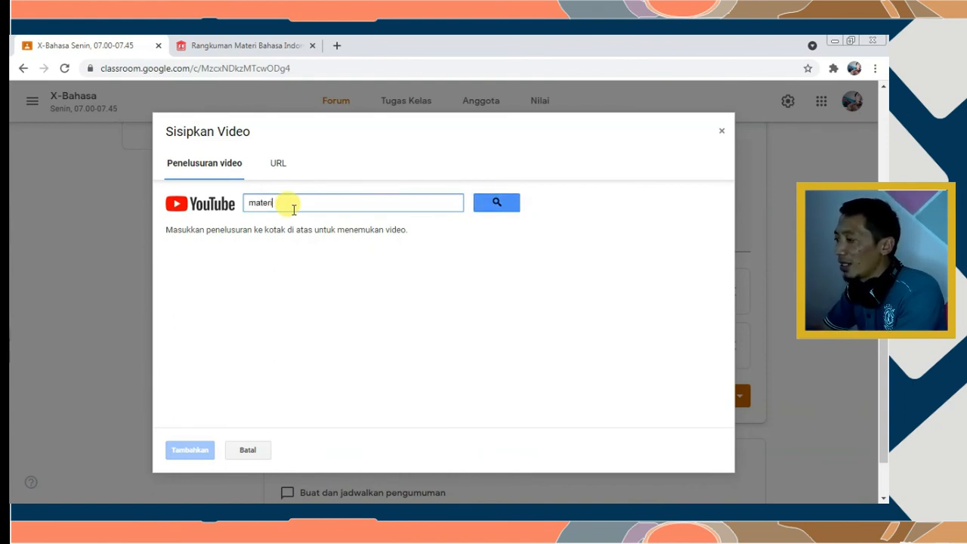
left_click(494, 199)
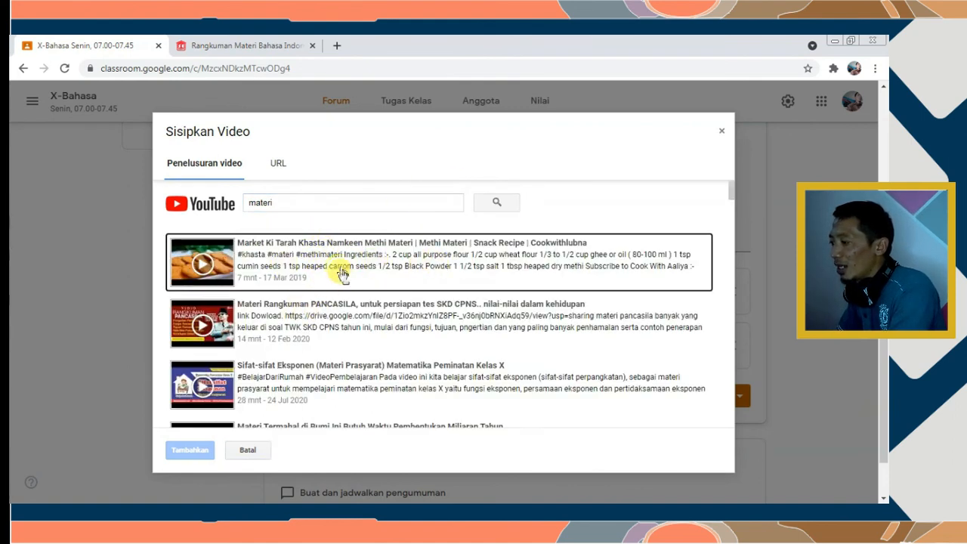
double_click(316, 316)
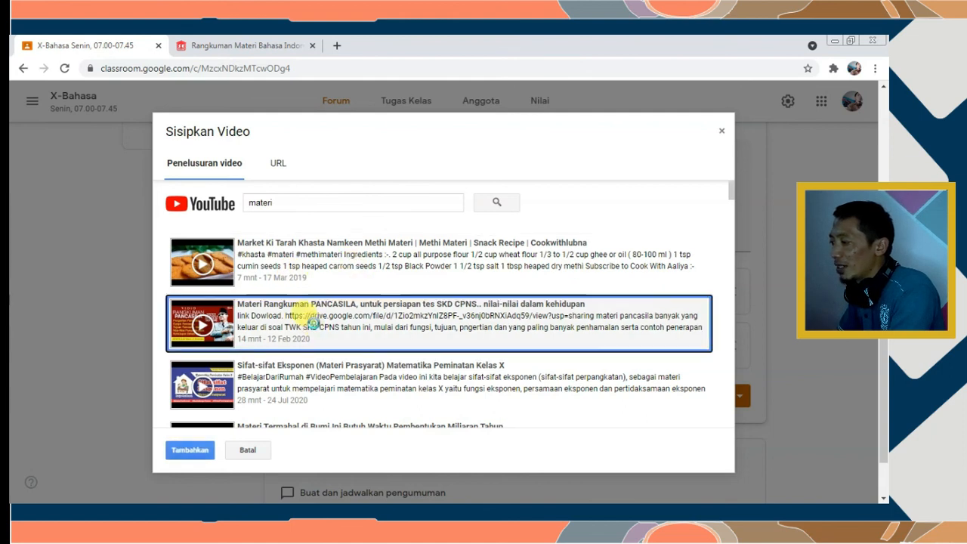
scroll(408, 340, "down", 1)
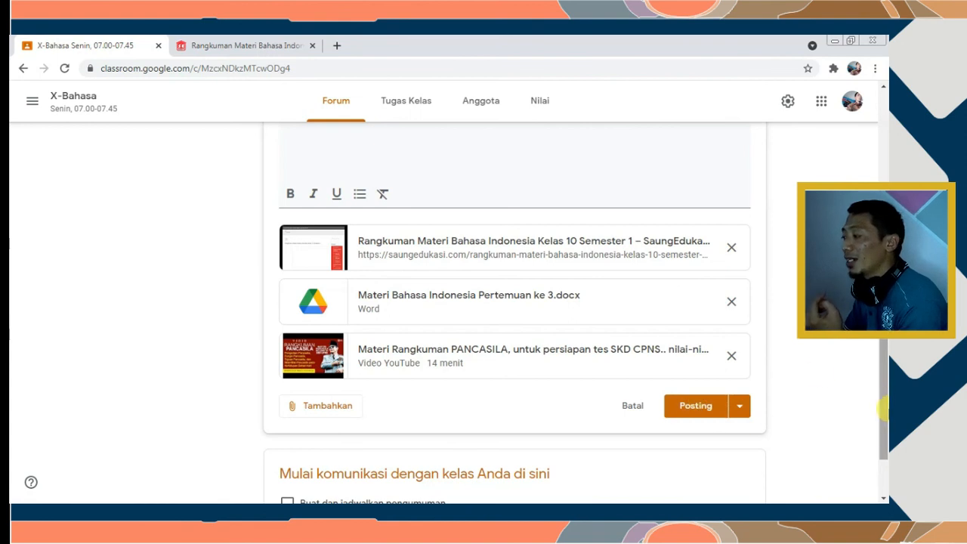
Check the Posting dropdown options, then post the announcement with its three attachments
left_click(742, 406)
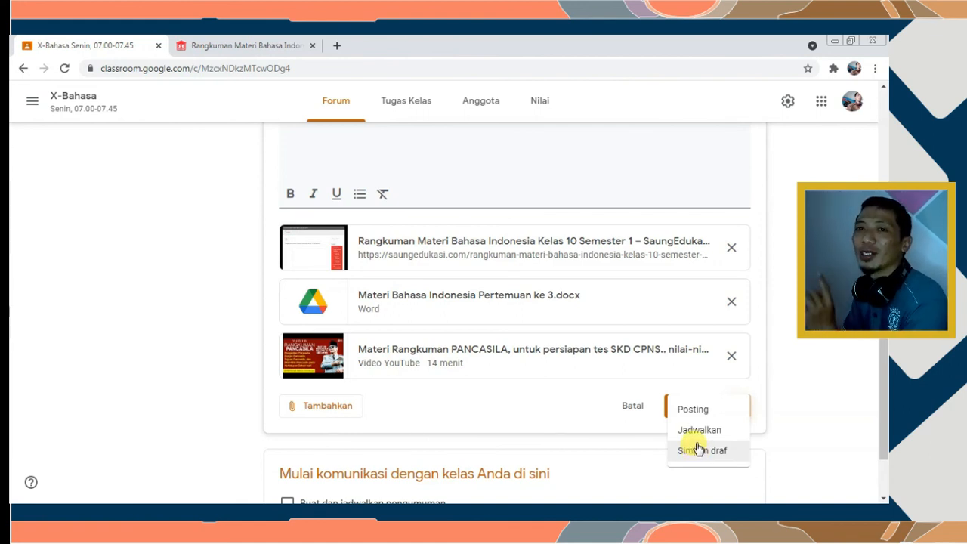
left_click(624, 391)
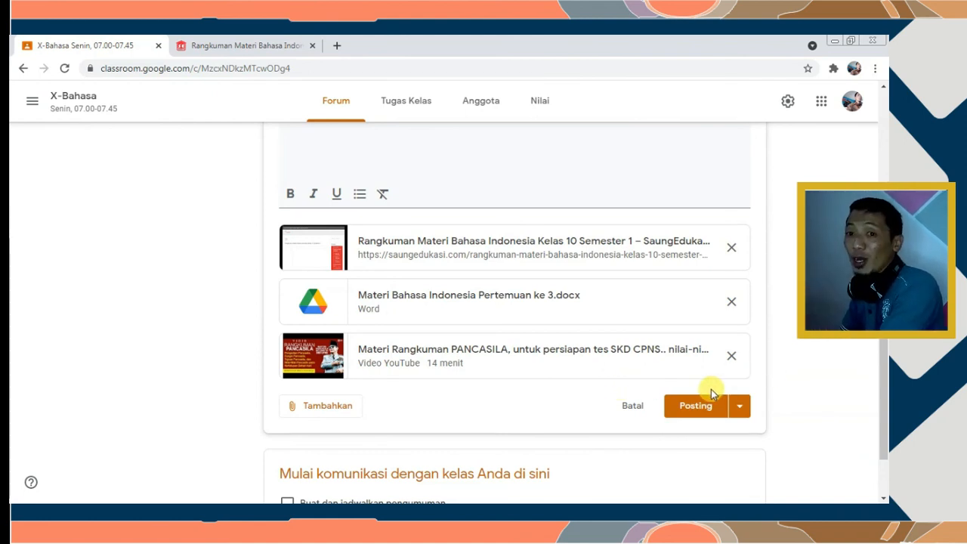
left_click(690, 408)
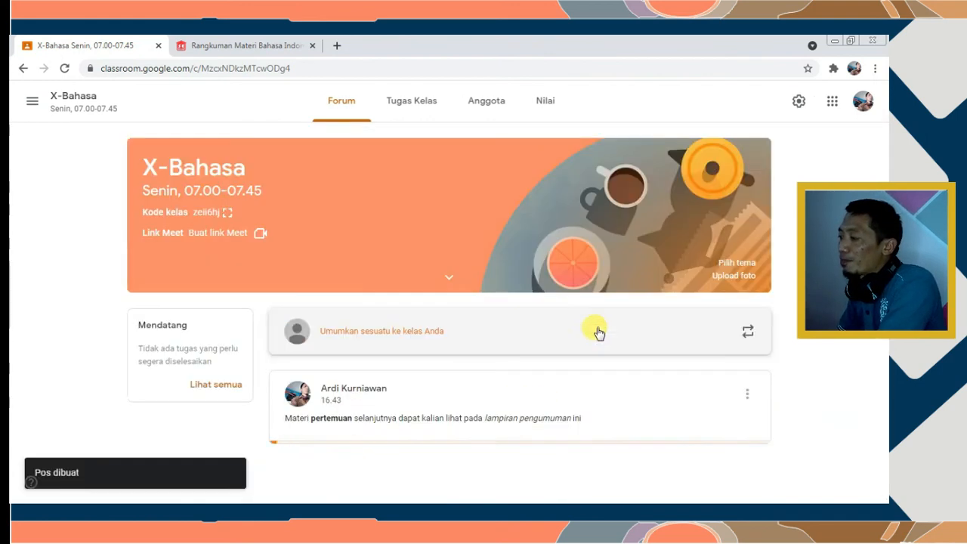
scroll(600, 321, "down", 1)
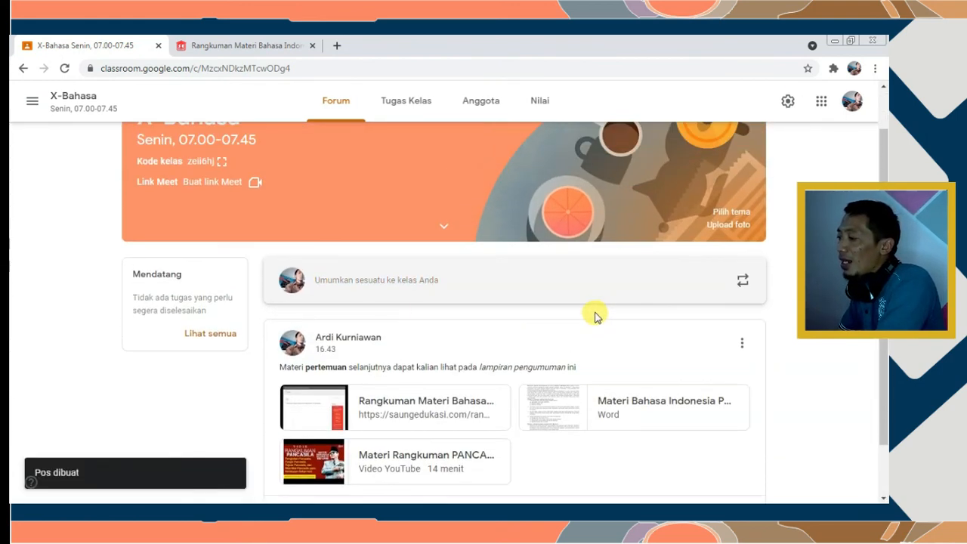
scroll(385, 327, "down", 1)
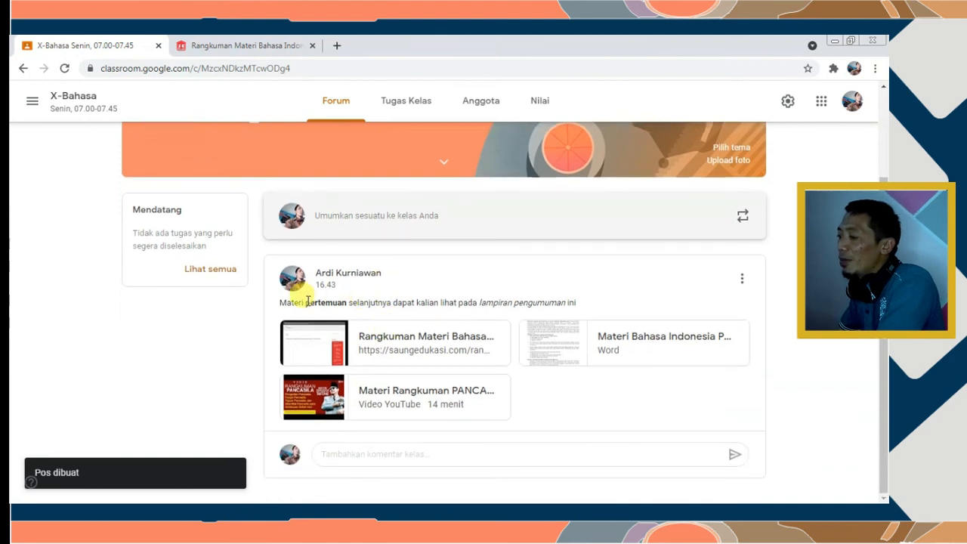
double_click(302, 300)
left_click(469, 296)
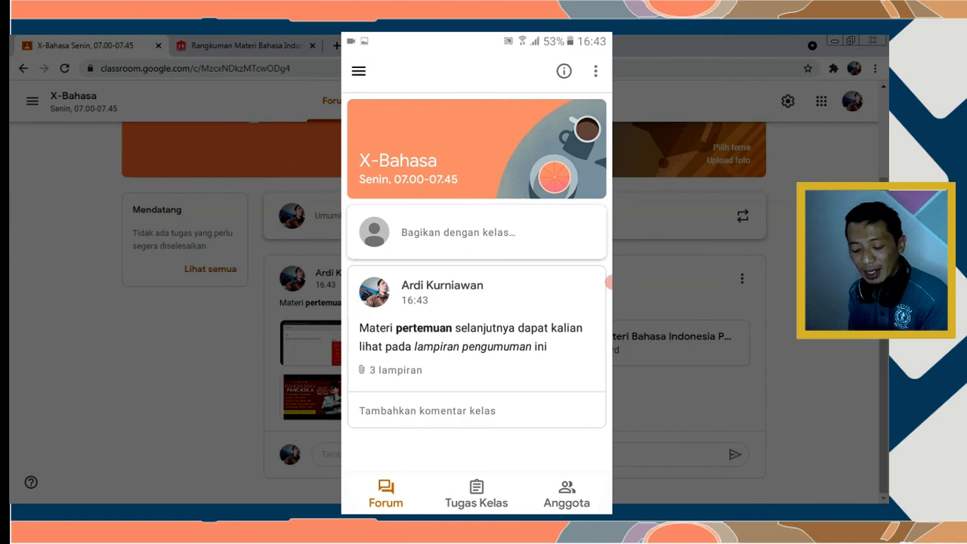
scroll(477, 284, "down", 1)
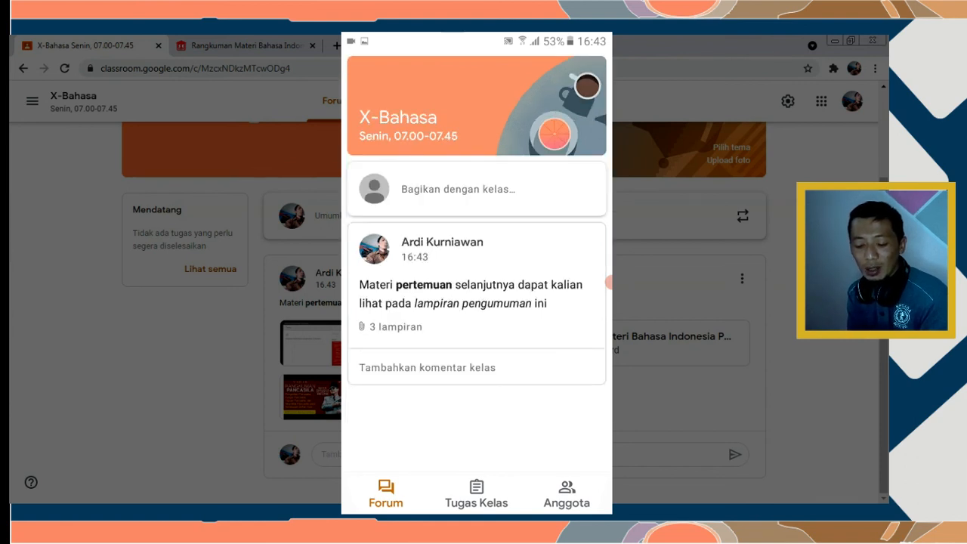
scroll(476, 284, "up", 1)
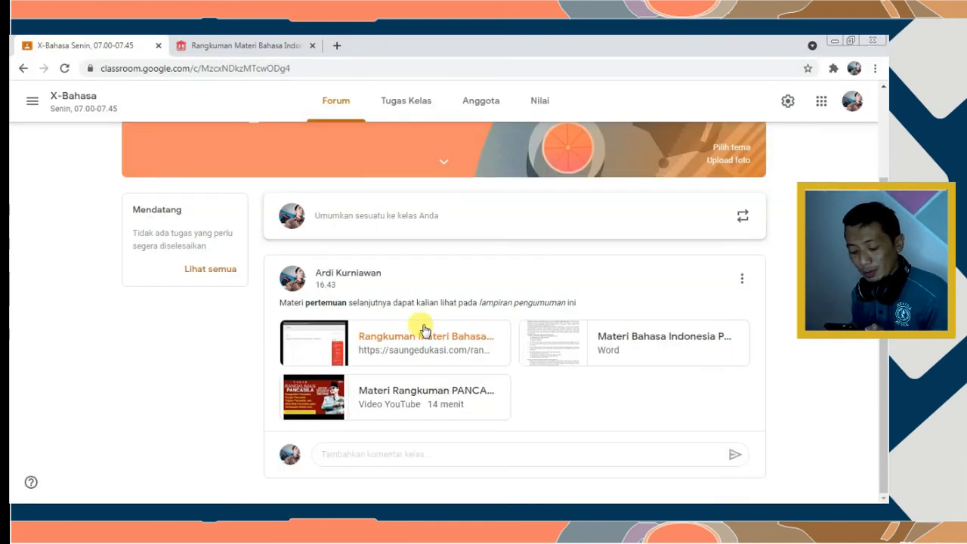